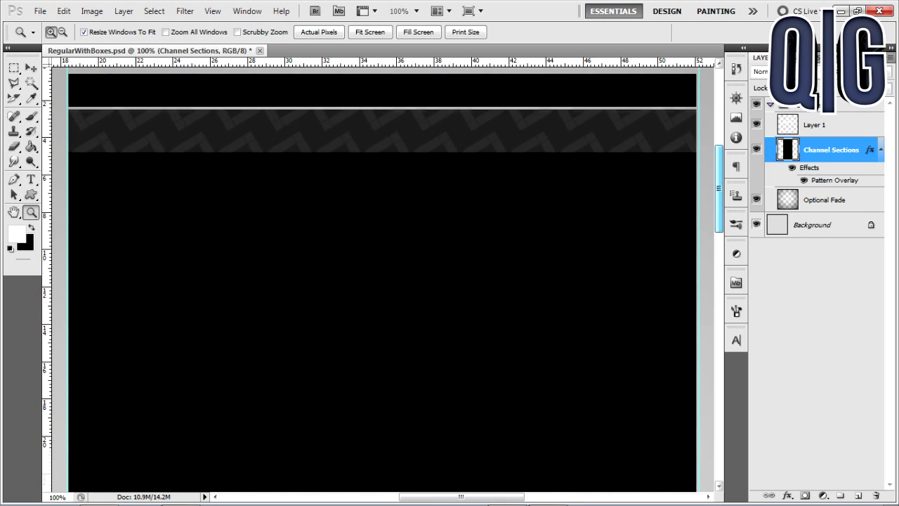
Step: Rename Layer 1, above the Channel Sections layer, to "highlight finish"
scroll(383, 281, "down", 10)
scroll(383, 281, "down", 5)
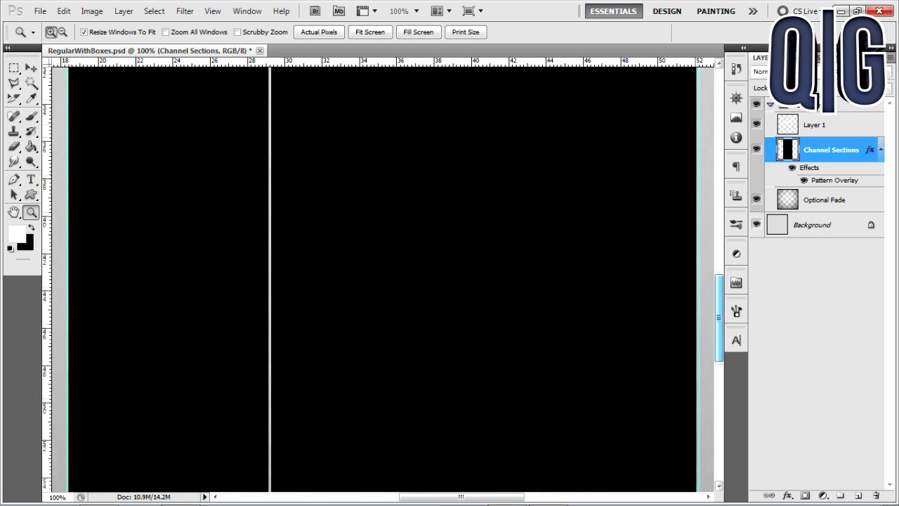
scroll(383, 281, "up", 7)
scroll(383, 280, "up", 1)
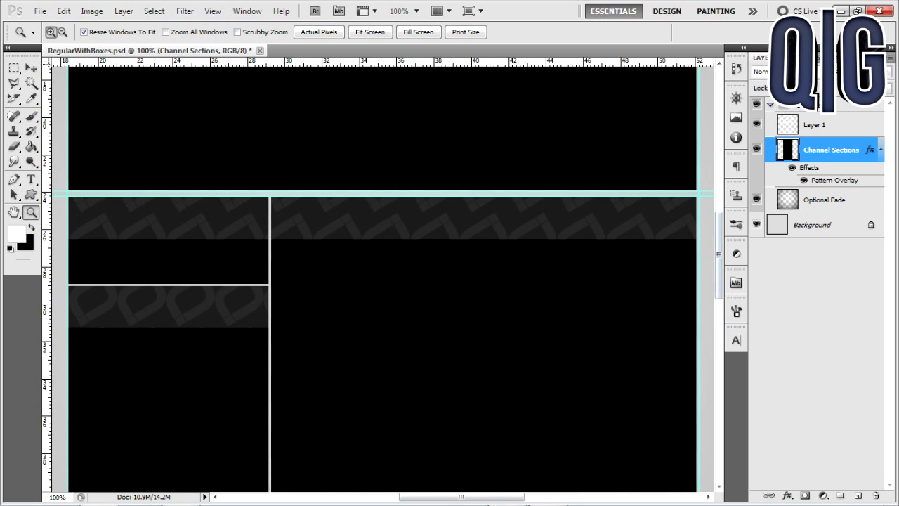
scroll(383, 281, "up", 8)
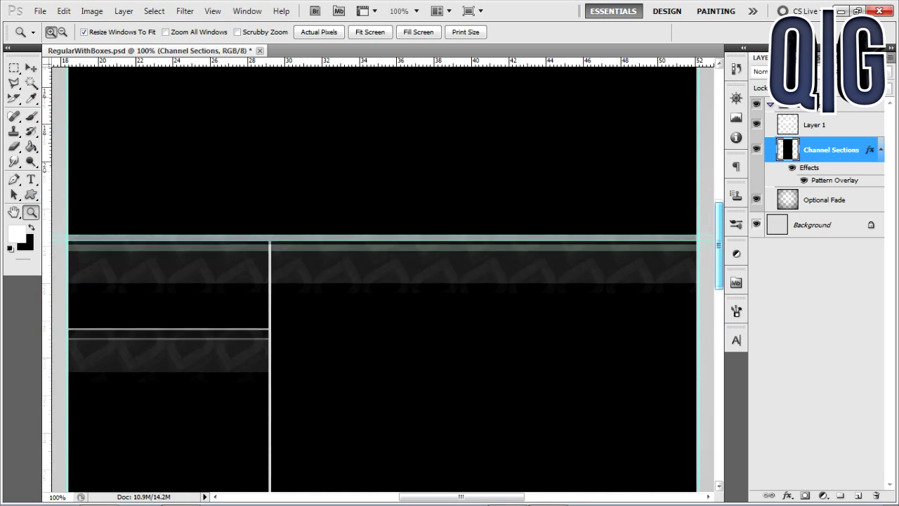
scroll(383, 281, "up", 2)
scroll(383, 281, "down", 5)
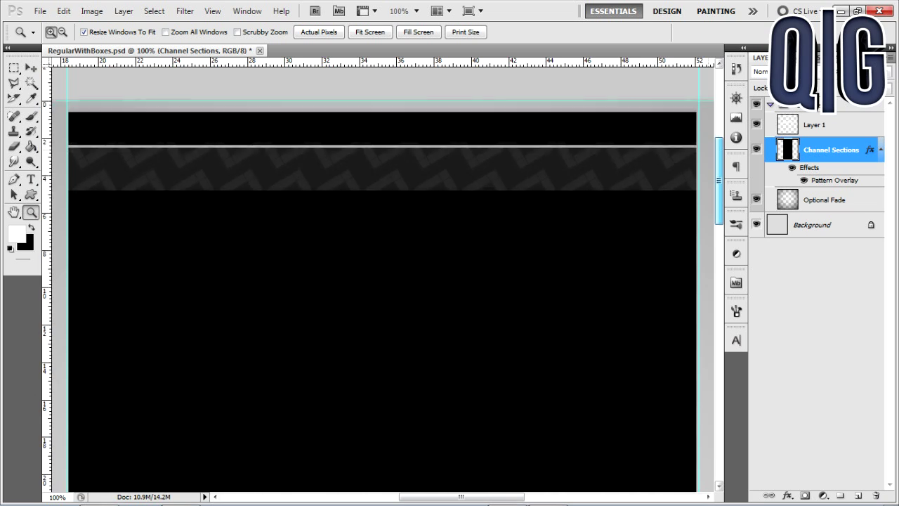
double_click(815, 124)
type("highlight")
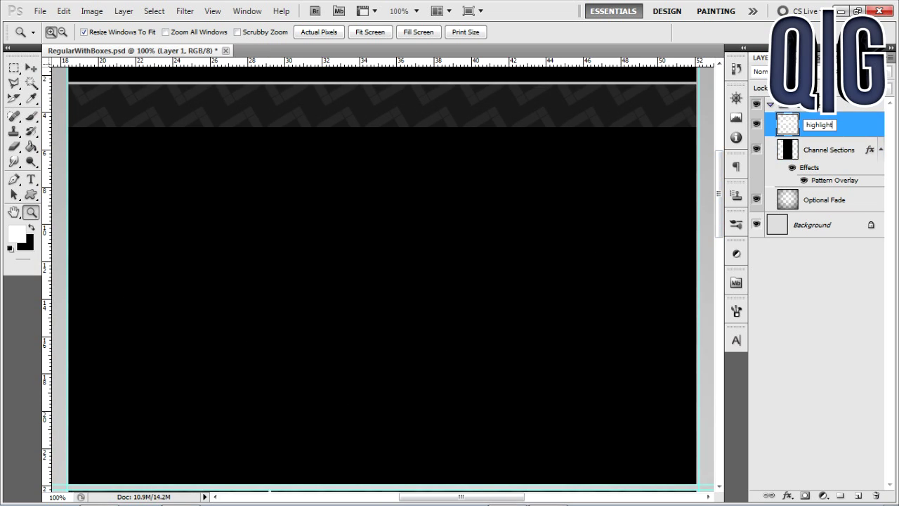
type(" finish")
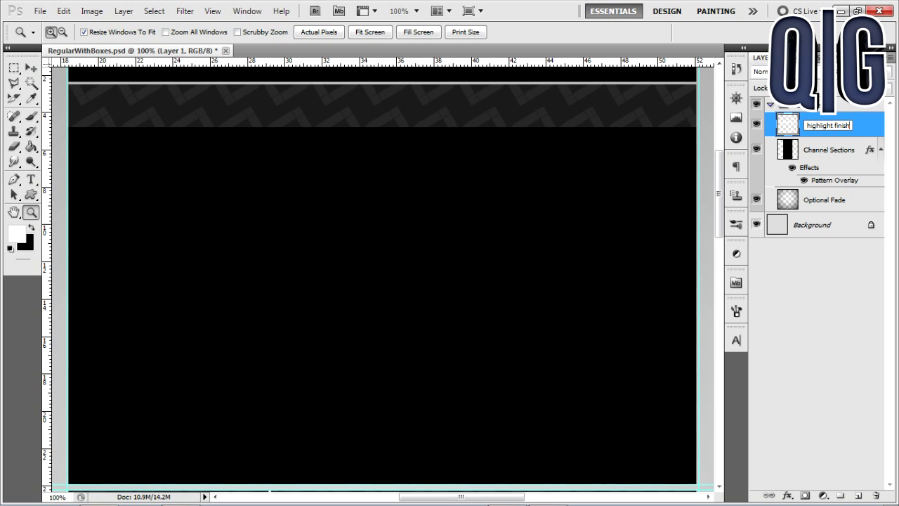
key("Return")
Step: Convert the locked Background into a regular editable layer, accepting the default name and settings
mouse_move(719, 194)
left_mouse_down()
mouse_move(718, 169)
mouse_move(718, 224)
mouse_move(718, 178)
mouse_move(719, 187)
left_mouse_up()
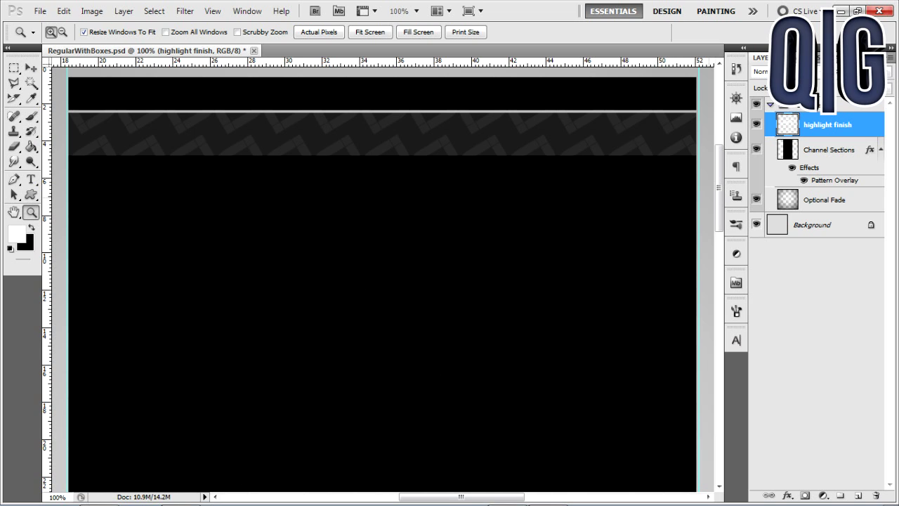
mouse_move(719, 187)
left_mouse_down()
mouse_move(719, 389)
mouse_move(718, 176)
mouse_move(718, 191)
left_mouse_up()
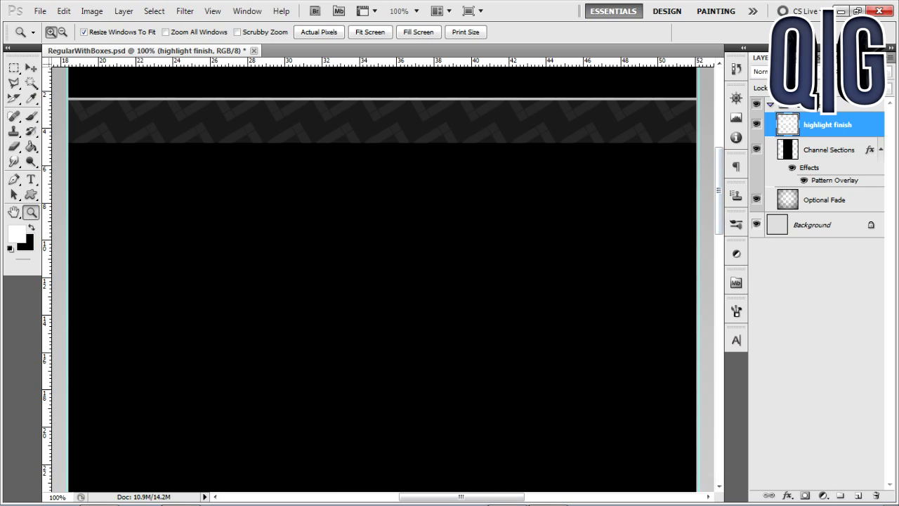
left_click(830, 149)
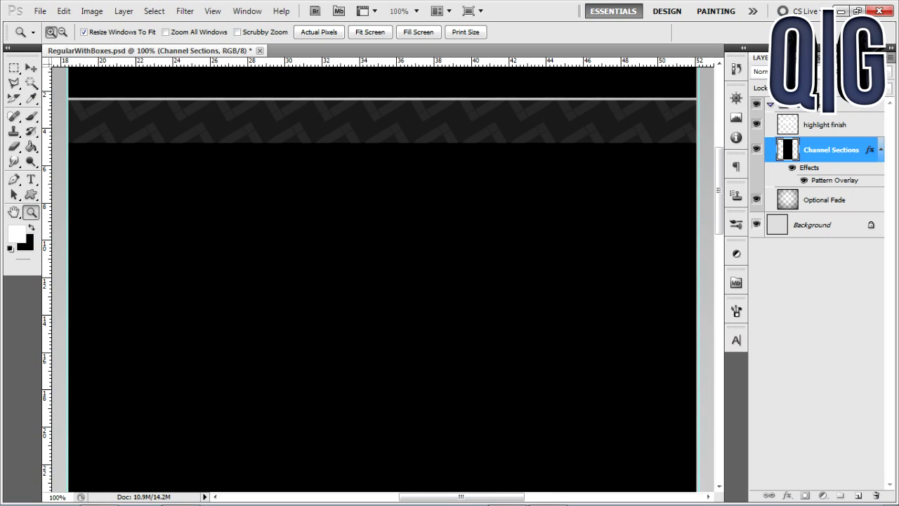
left_click(369, 31)
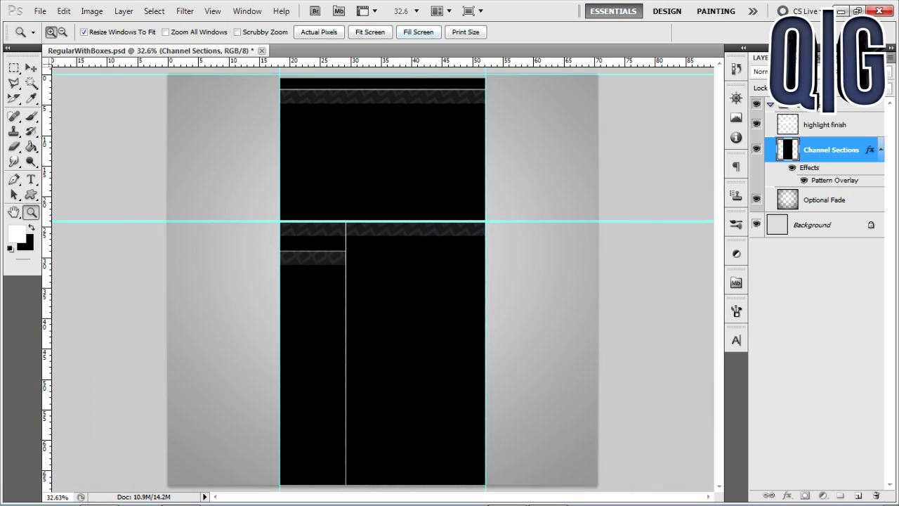
double_click(823, 225)
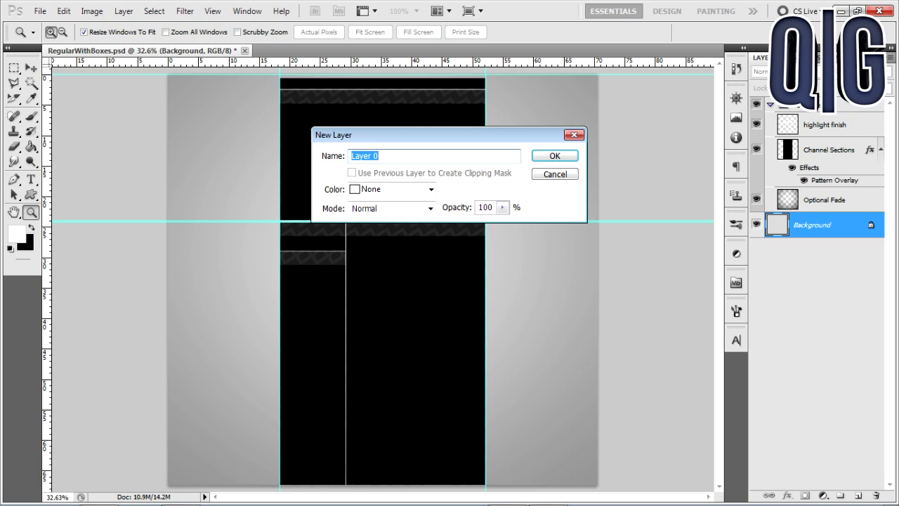
key("Return")
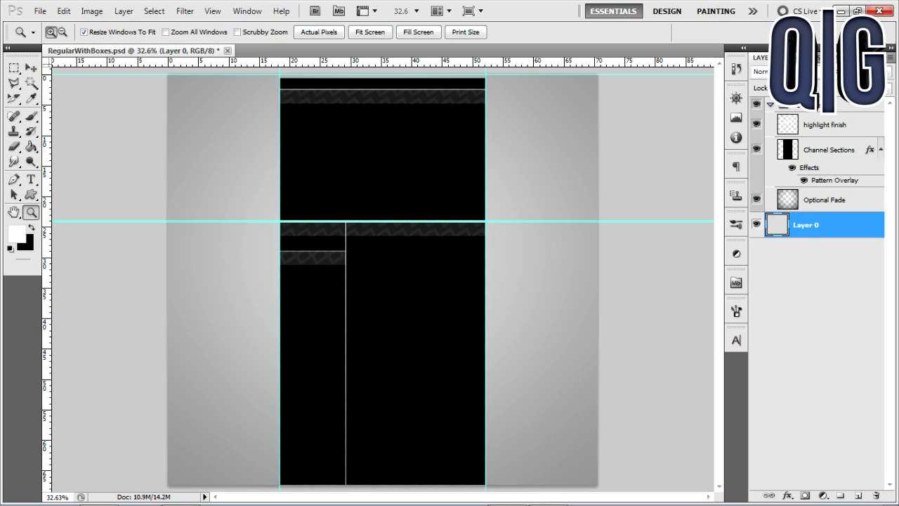
Step: Apply a Color Overlay layer style to the converted background layer in dark grey 2e2e2e
double_click(843, 224)
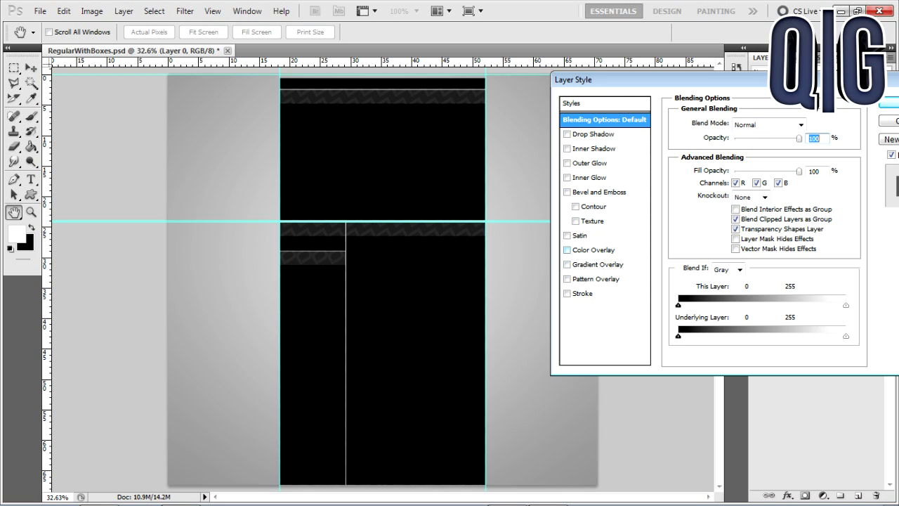
left_click(593, 250)
left_click(806, 124)
mouse_move(653, 270)
left_mouse_down()
mouse_move(598, 298)
mouse_move(586, 359)
left_mouse_up()
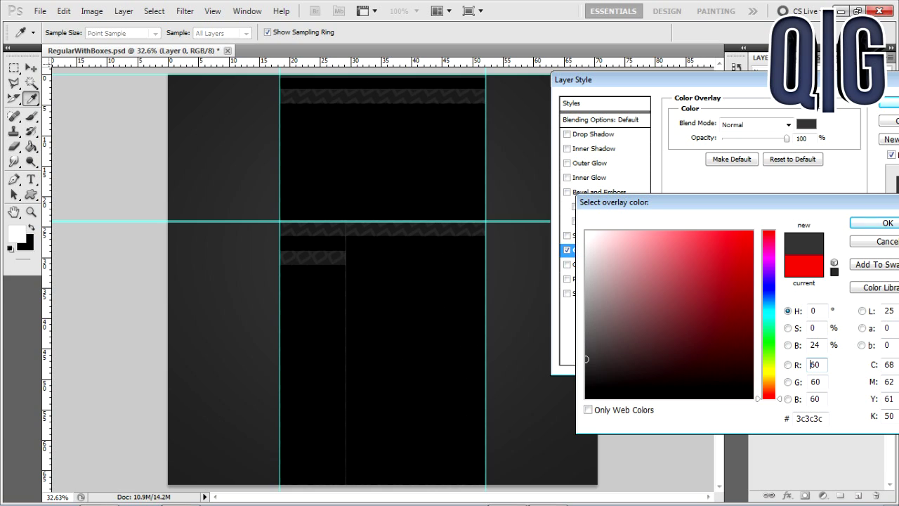
left_click_drag(587, 359, 586, 368)
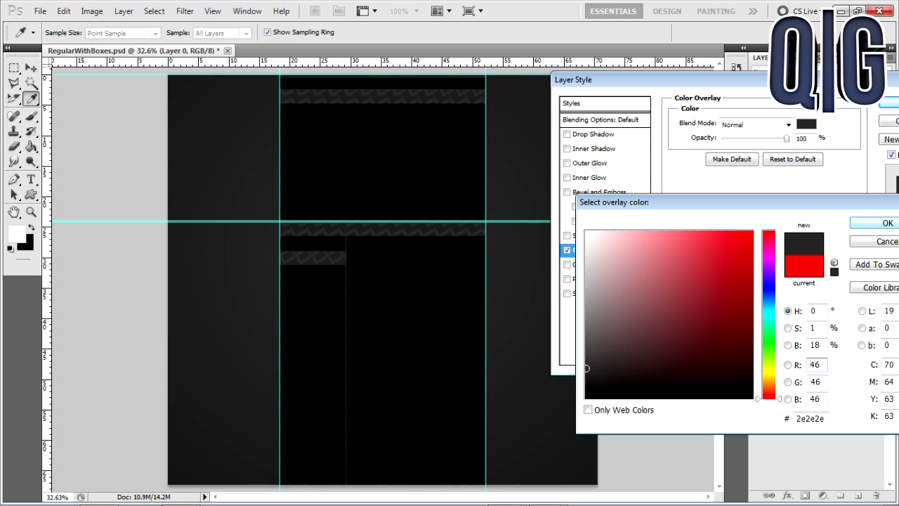
key("Return")
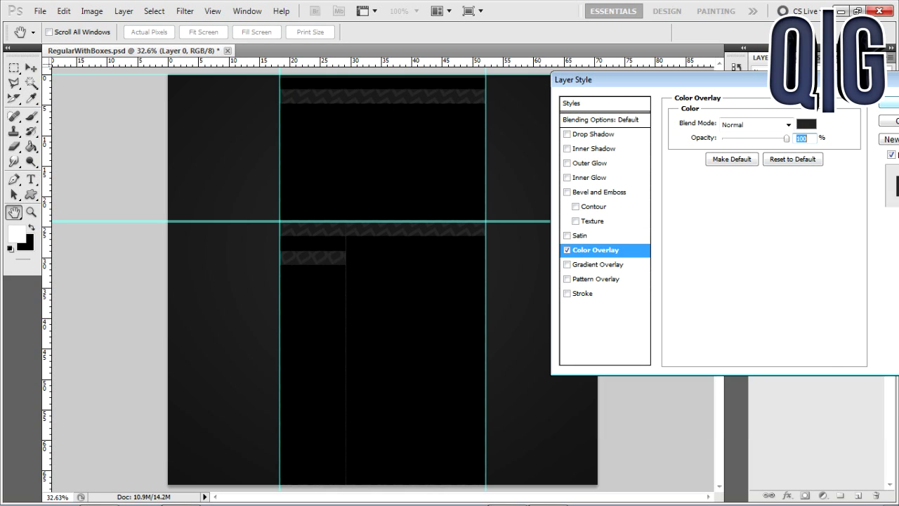
key("Return")
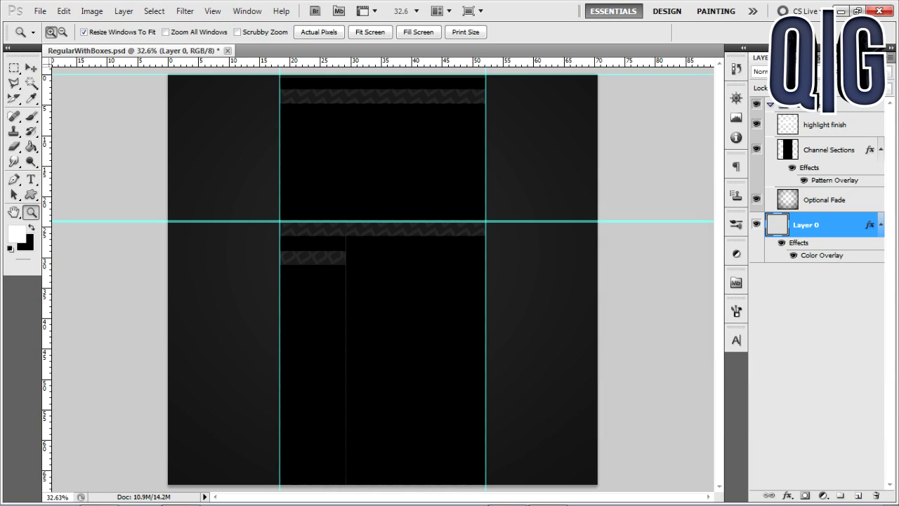
Step: Compare the artwork with and without the Optional Fade layer, keep the layer shown, and raise its opacity for darker edges
left_click(757, 198)
left_click(756, 199)
left_click(826, 200)
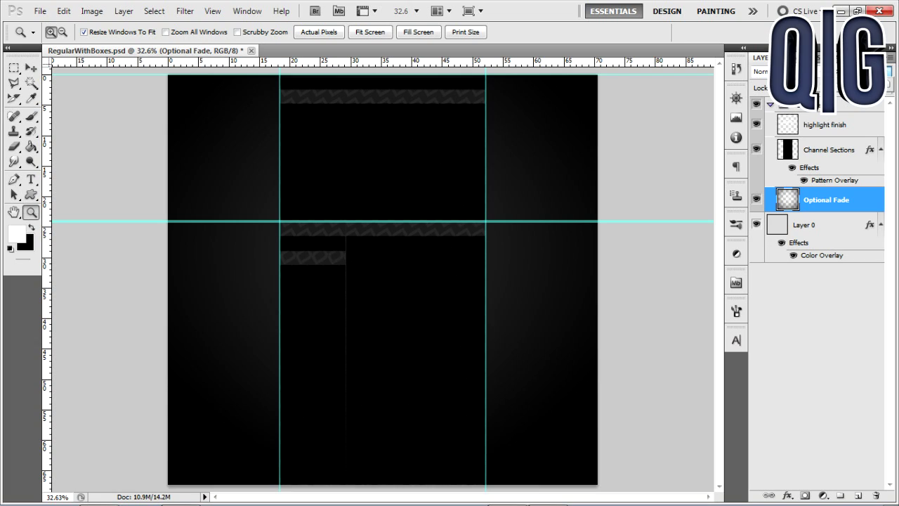
Step: Clear all guides from the document
left_click(13, 68)
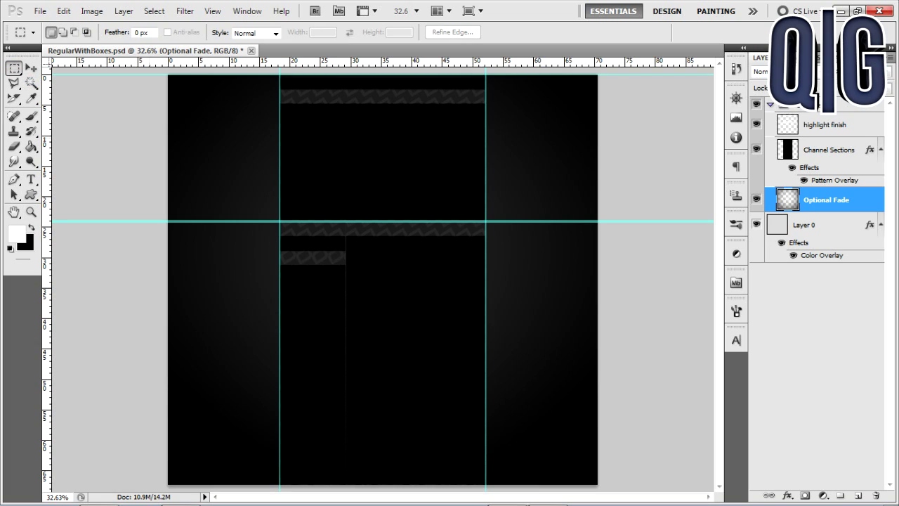
left_click(212, 10)
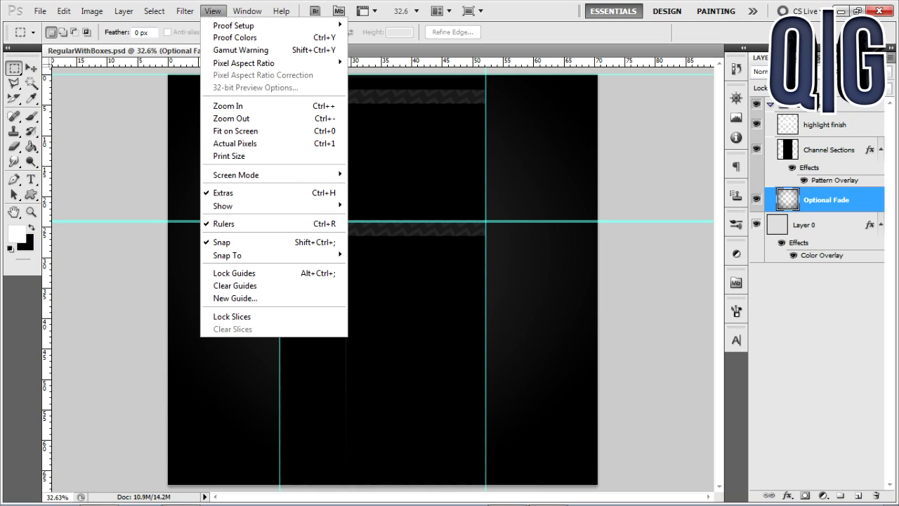
left_click(235, 285)
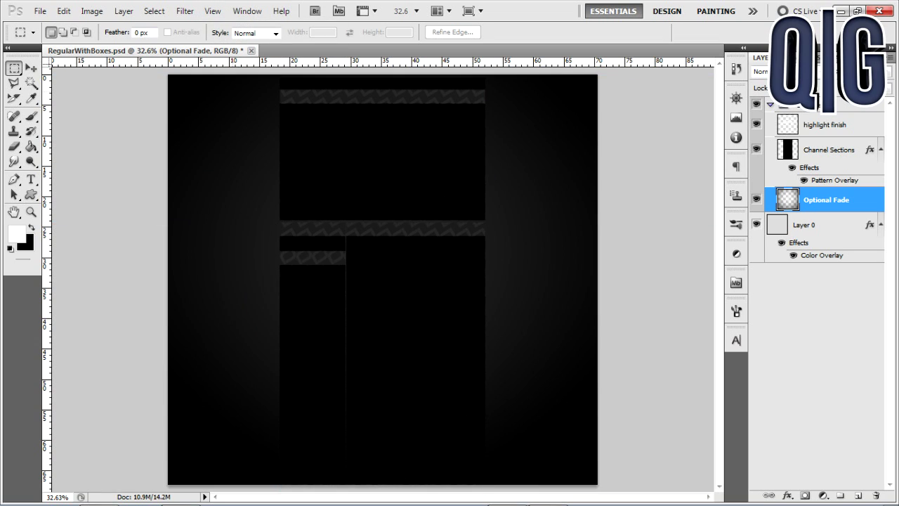
Step: Add a Stroke effect to the Channel Sections layer's style, alongside its Pattern Overlay
key("z")
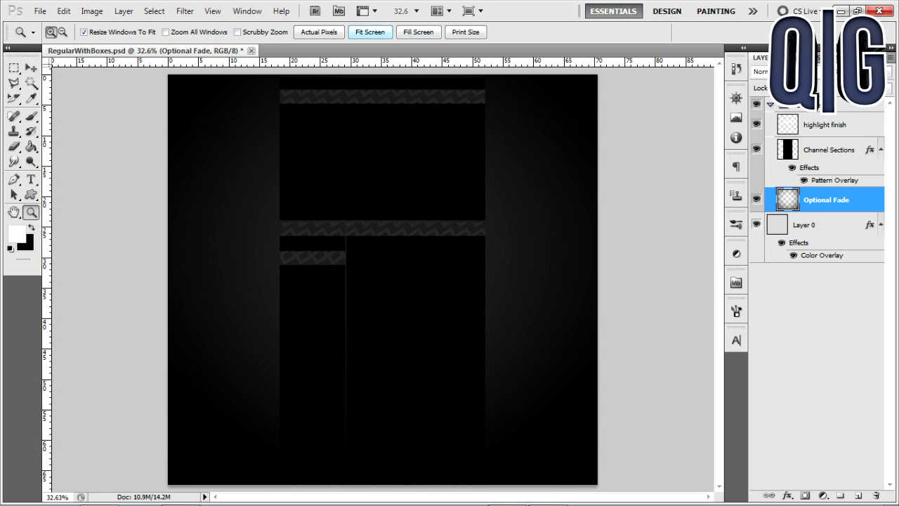
left_click(418, 31)
left_click_drag(718, 275, 717, 239)
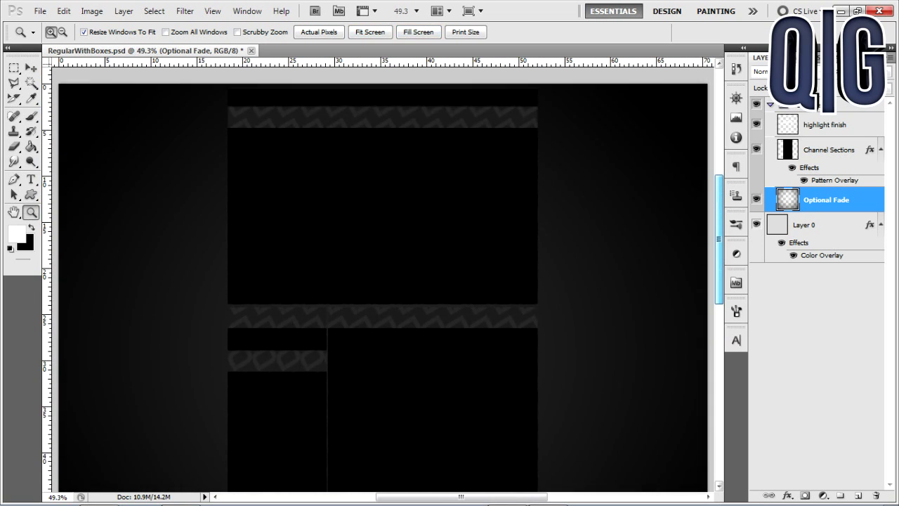
scroll(383, 281, "down", 2)
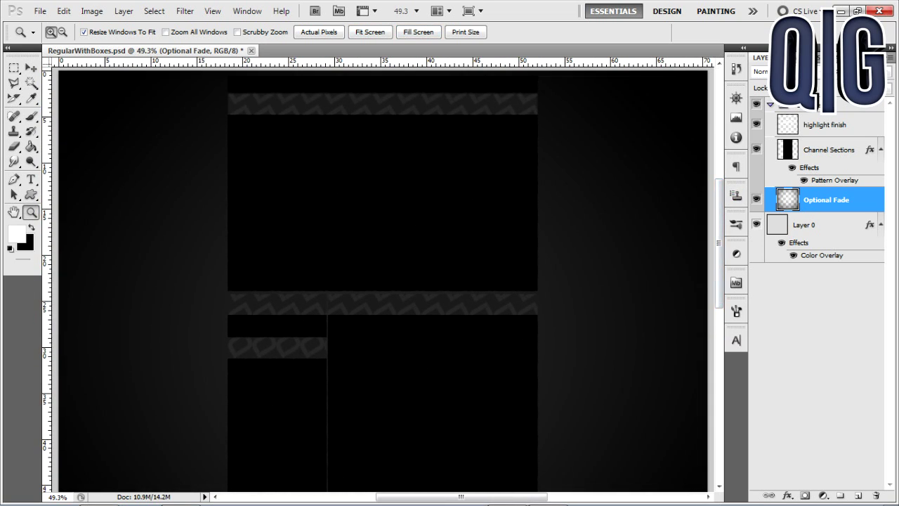
left_click(831, 149)
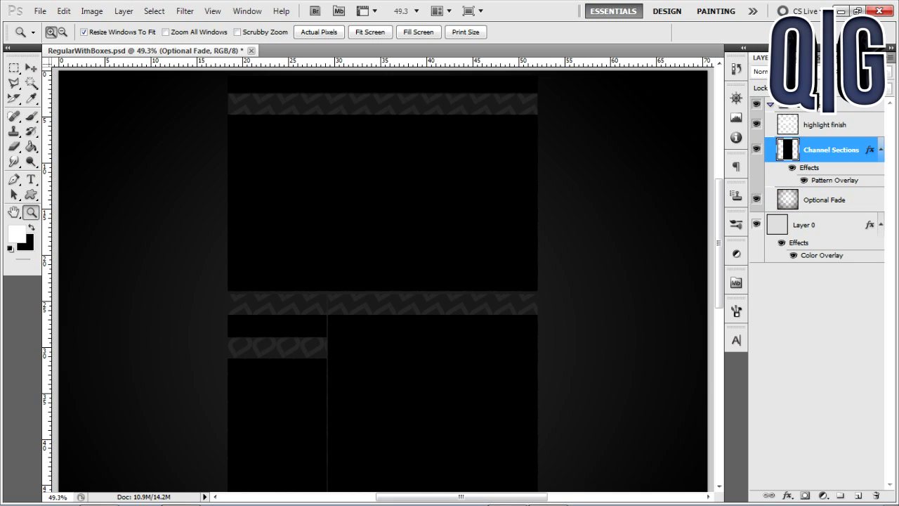
double_click(870, 149)
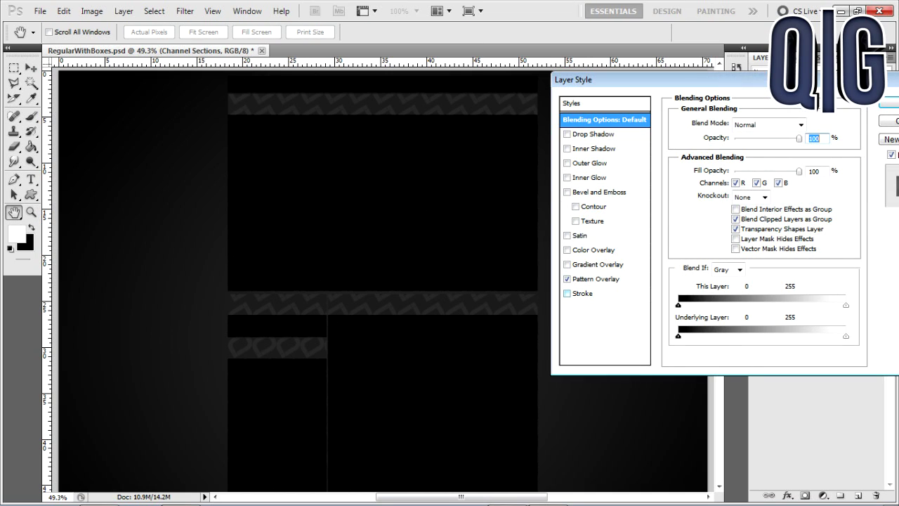
left_click_drag(660, 79, 444, 97)
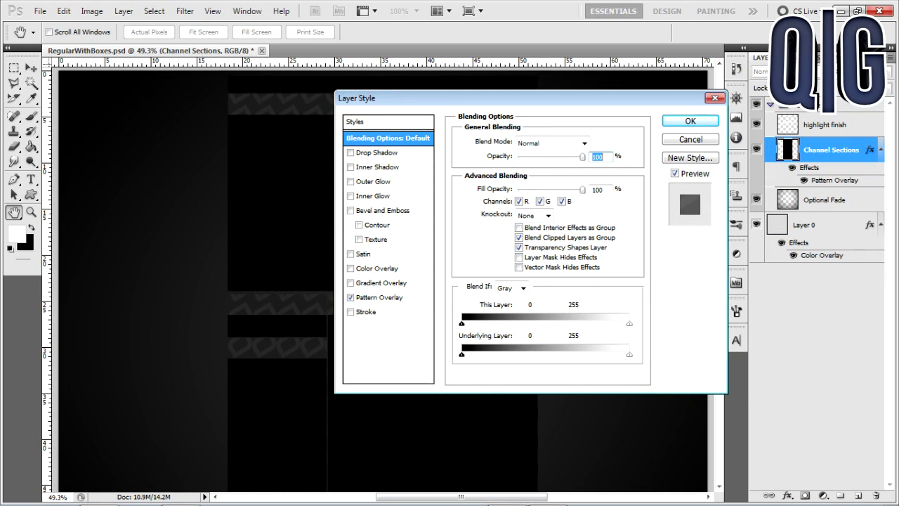
left_click_drag(374, 97, 554, 85)
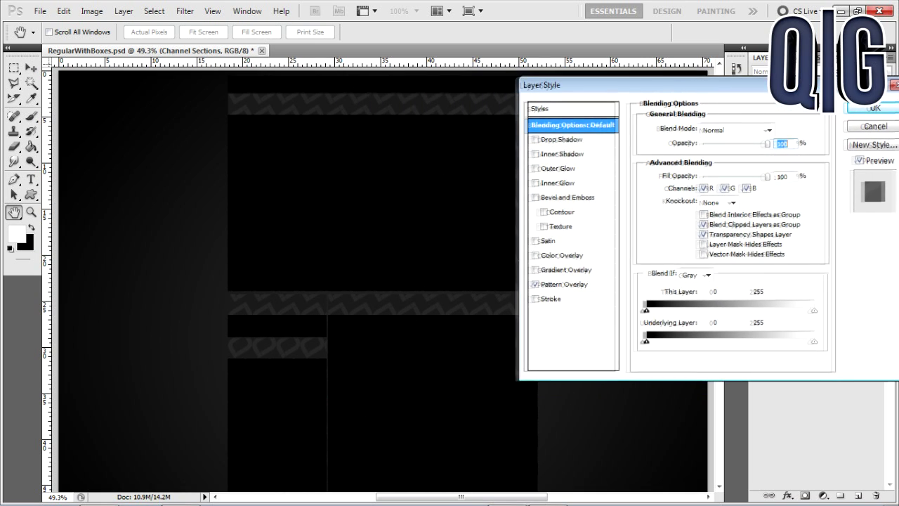
left_click(530, 299)
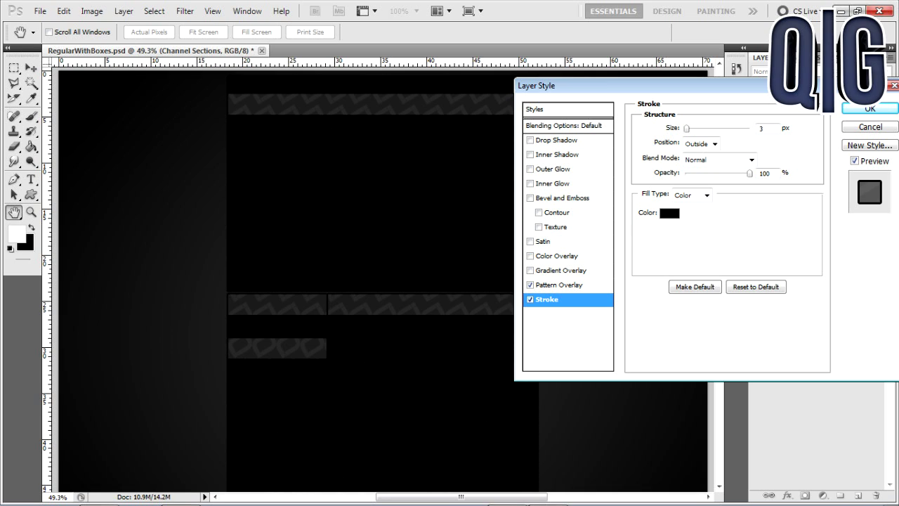
Step: Make the Channel Sections stroke bright green with a size of 1 px, and apply the layer style
left_click(669, 213)
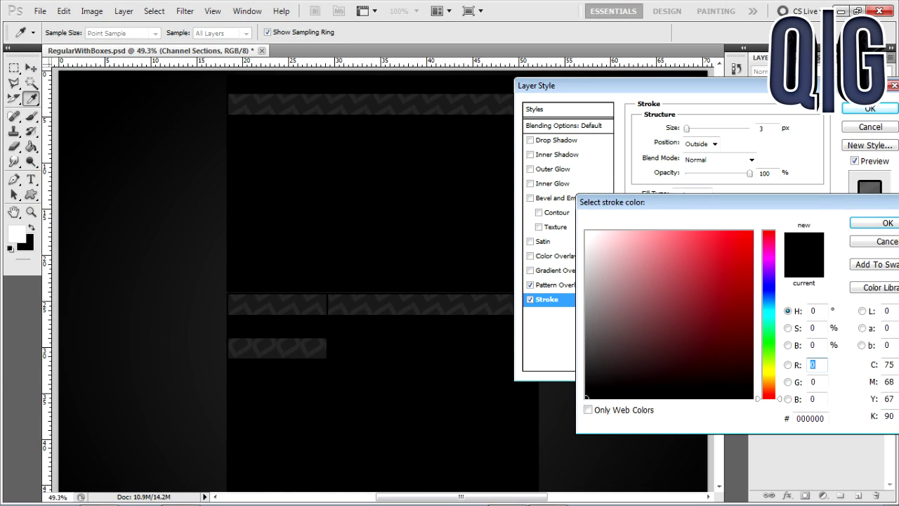
left_click_drag(769, 348, 769, 353)
left_click_drag(737, 262, 753, 231)
left_click(874, 223)
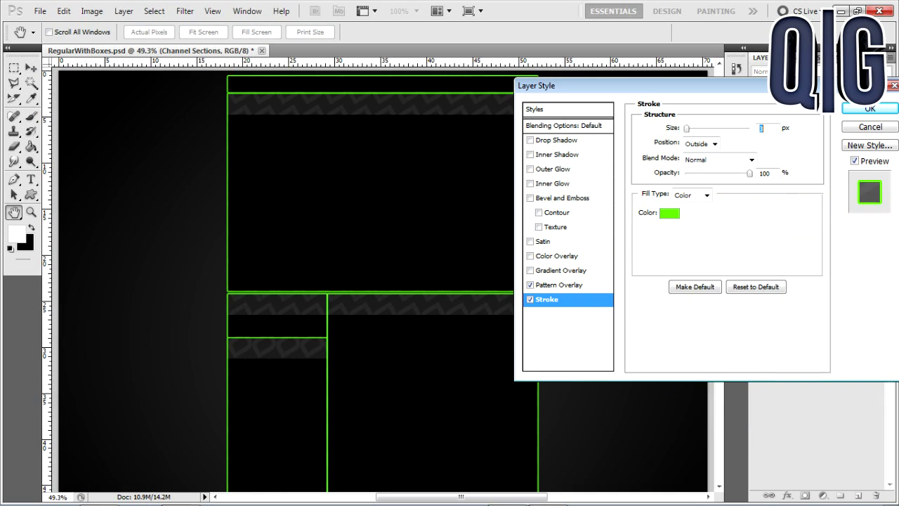
key("Down")
key("Down")
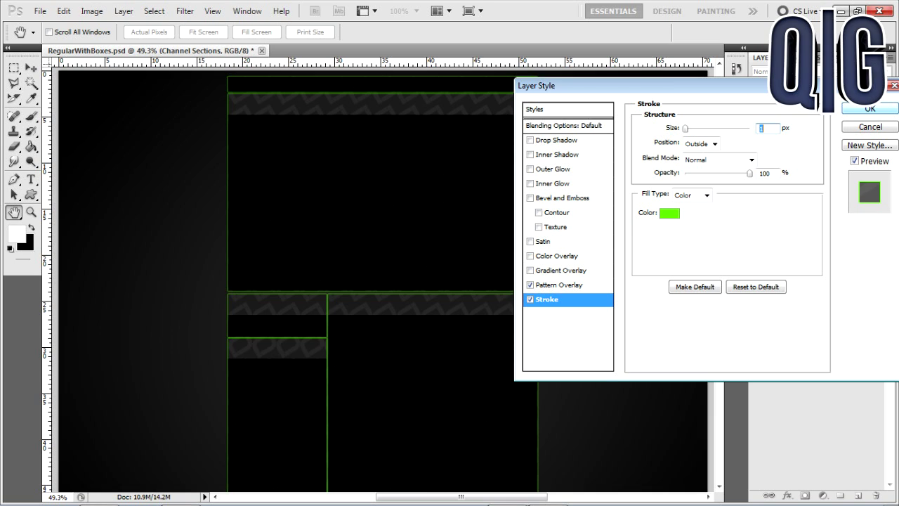
key("Return")
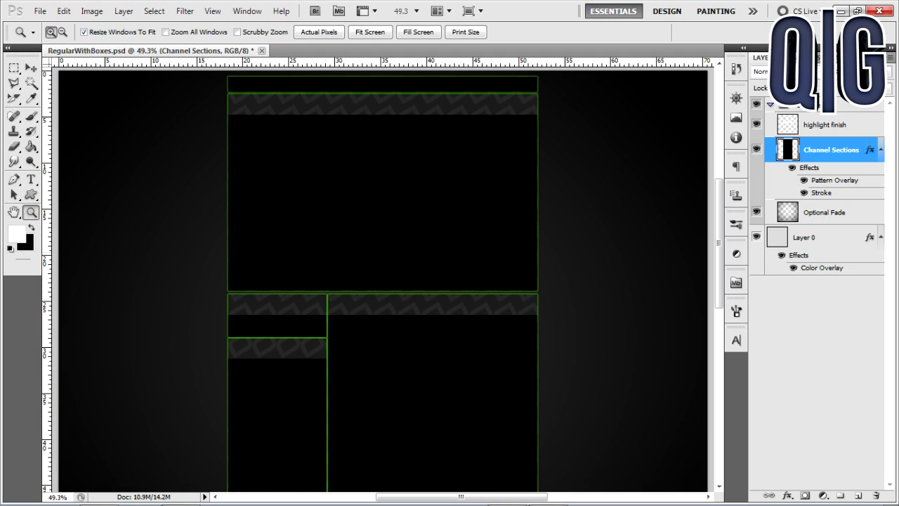
left_click_drag(235, 278, 292, 323)
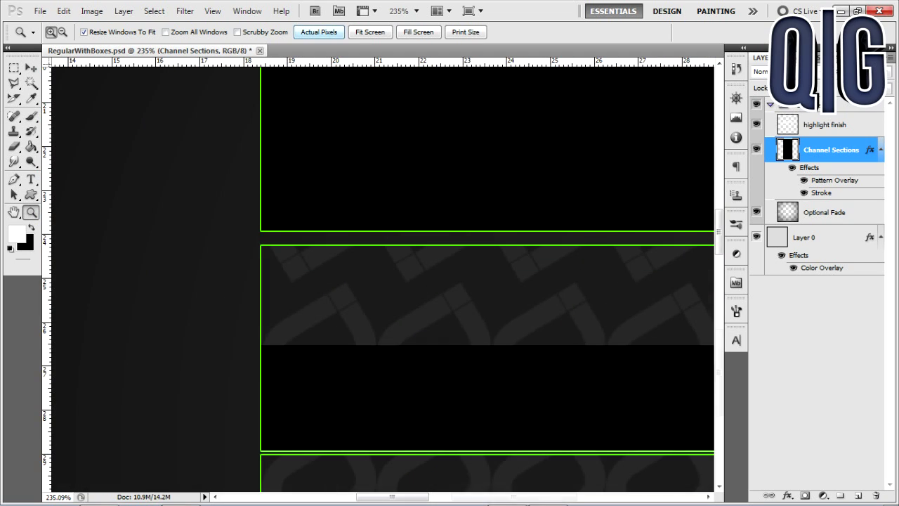
key("ctrl+1")
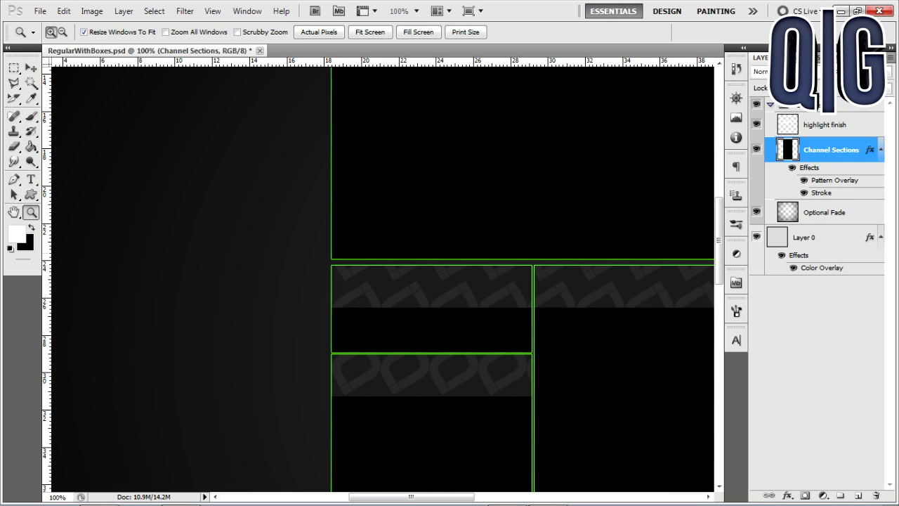
Step: Add one new empty layer directly above the Channel Sections layer
left_click_drag(301, 231, 443, 348)
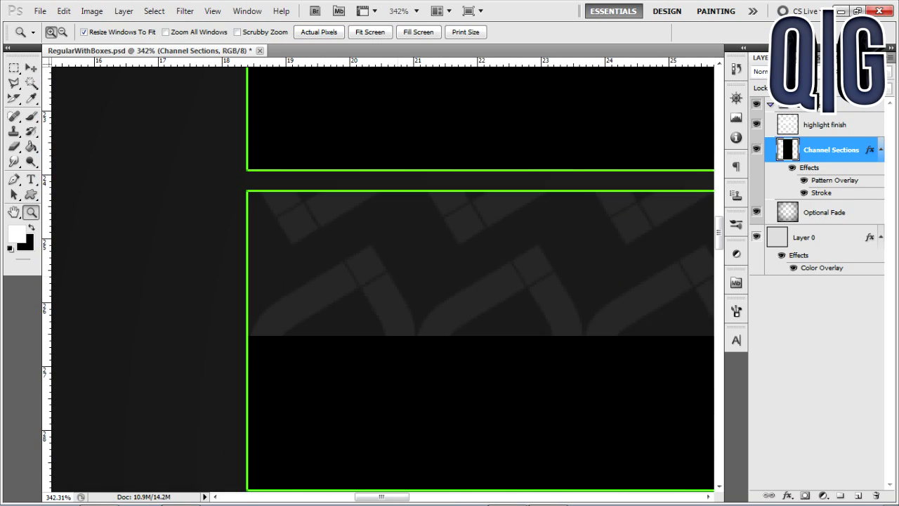
left_click(318, 32)
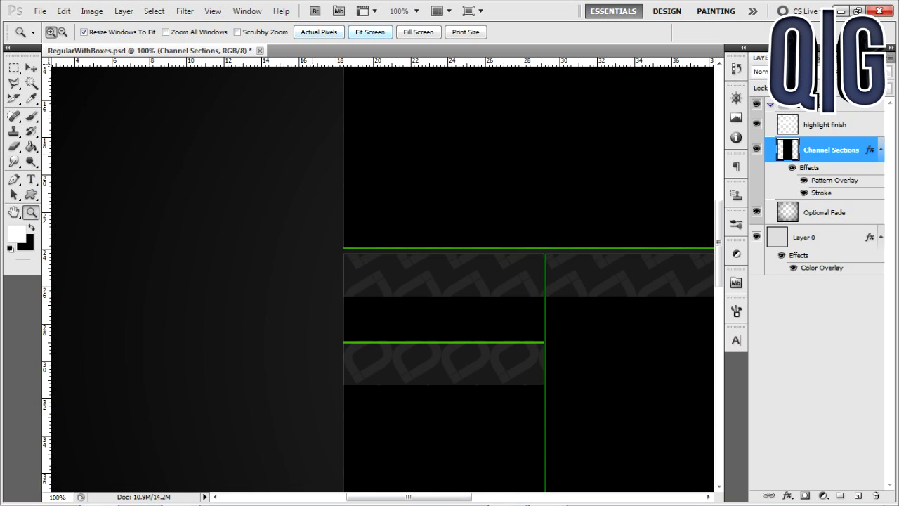
left_click_drag(262, 178, 513, 383)
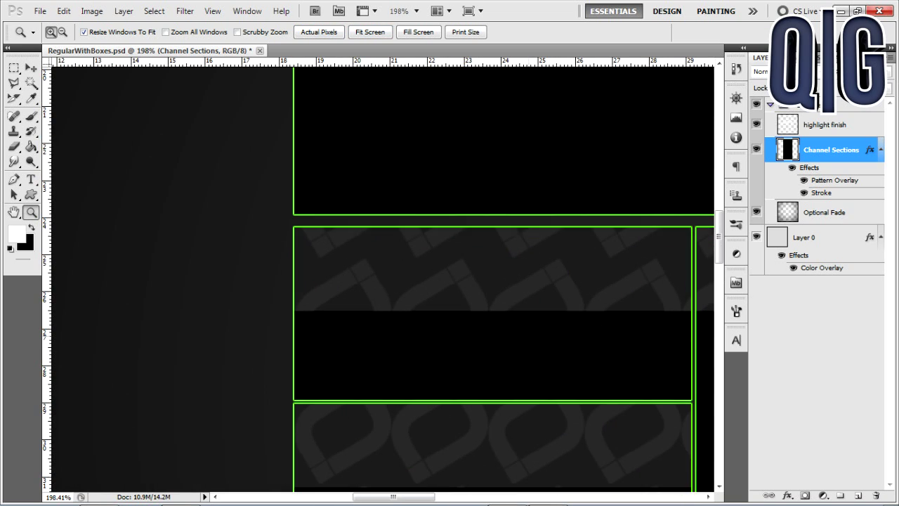
left_click(14, 179)
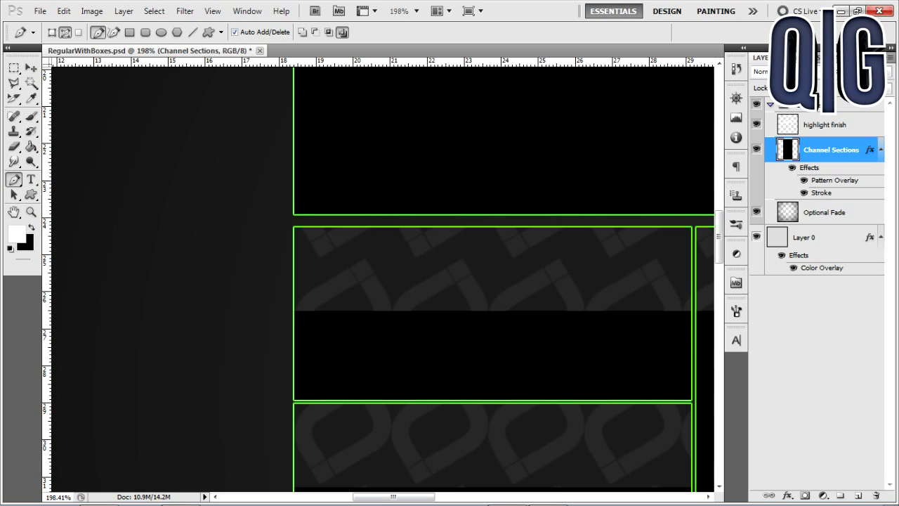
left_click(858, 496)
left_click(858, 495)
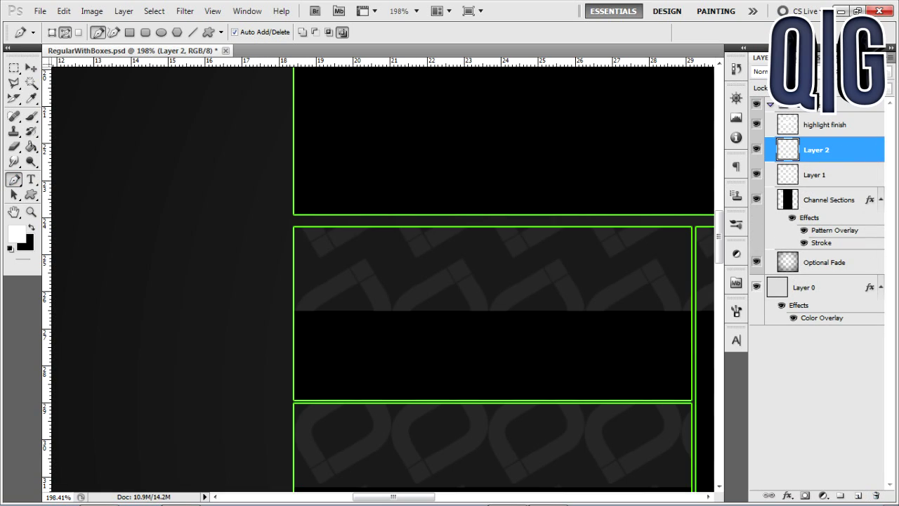
key("ctrl+z")
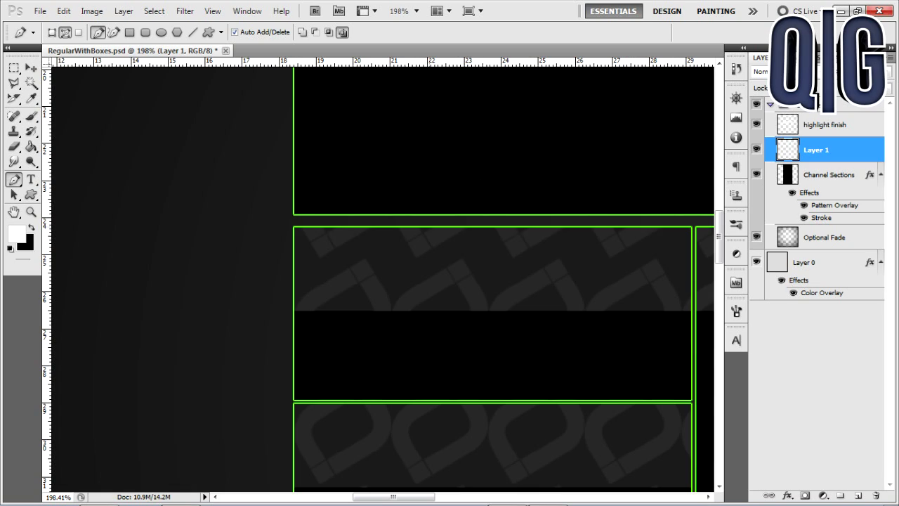
Step: Draw an open L-shaped Pen path along the upper-left corner of the patterned box below the large section
left_click(429, 226)
left_click(293, 226)
left_click(293, 341)
Step: Check the Brush tool's tip size and hardness, and the foreground colour
left_click(31, 116)
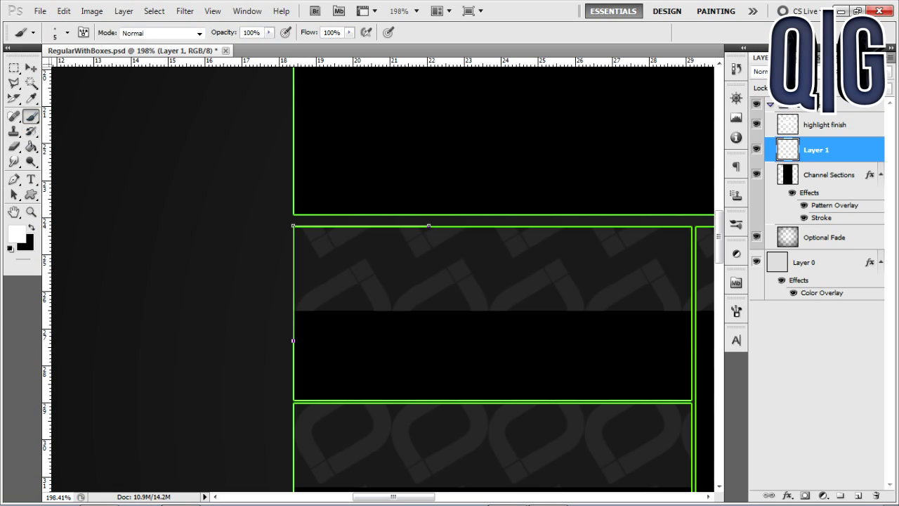
left_click(67, 32)
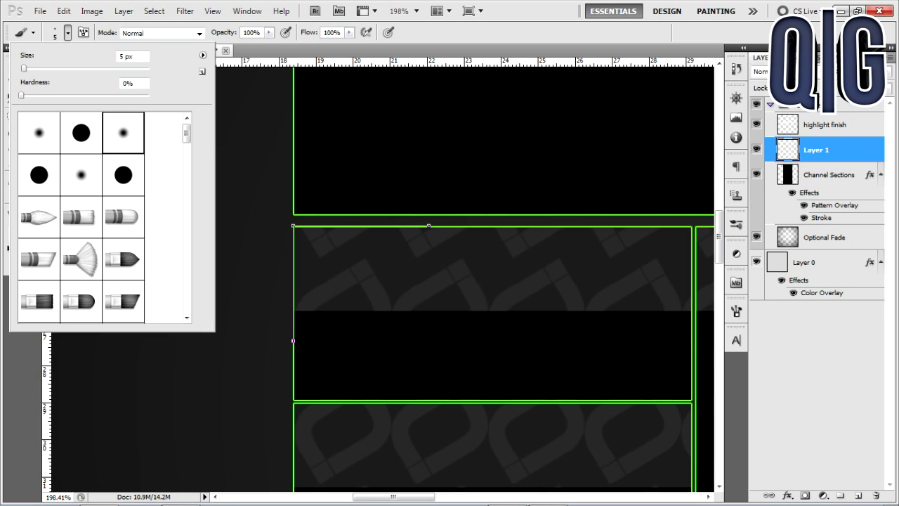
key("Escape")
left_click(17, 233)
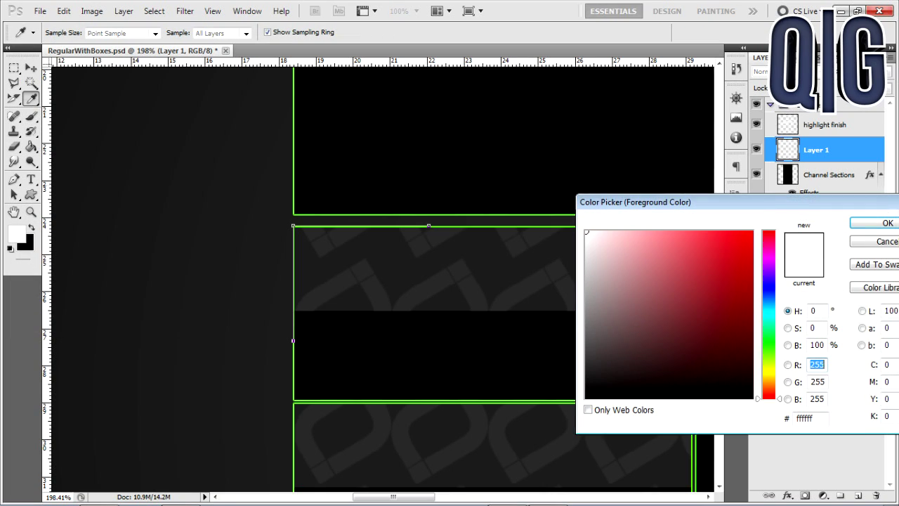
key("Return")
Step: Stroke the corner path with the Brush and Simulate Pressure enabled, and delete the path
key("p")
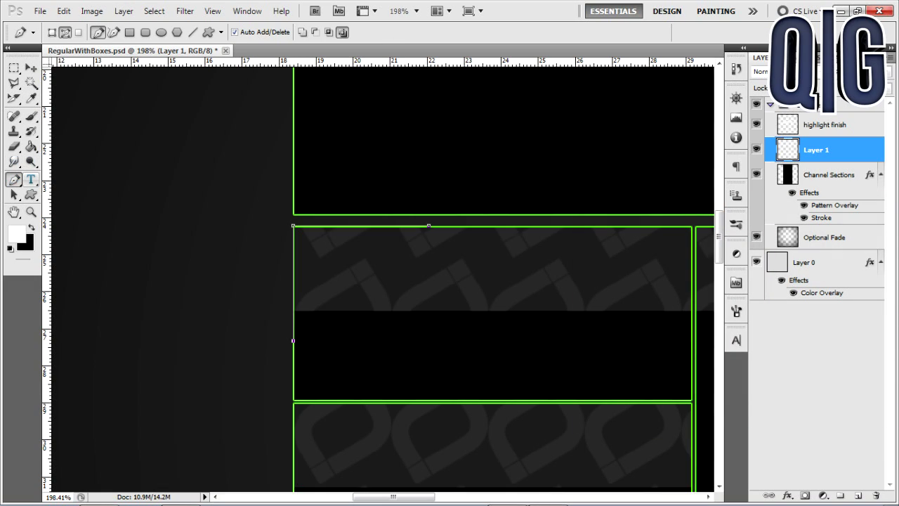
right_click(286, 249)
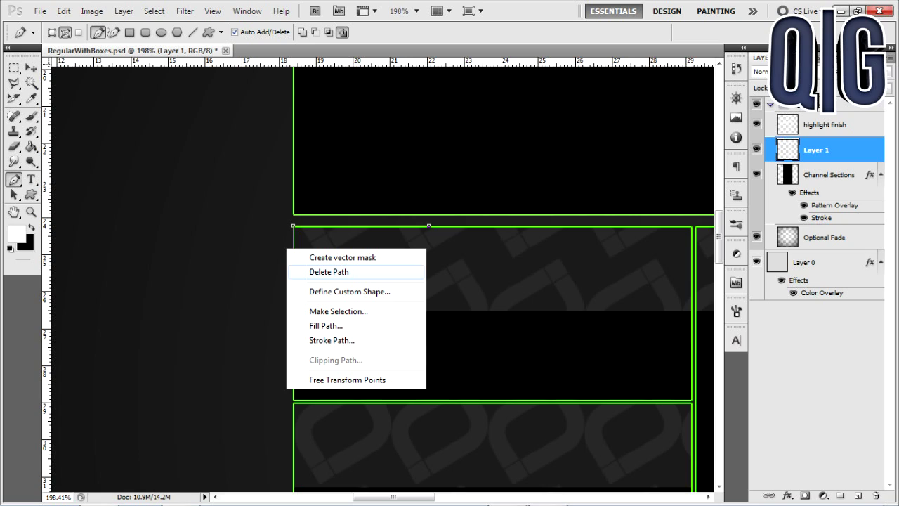
left_click(332, 339)
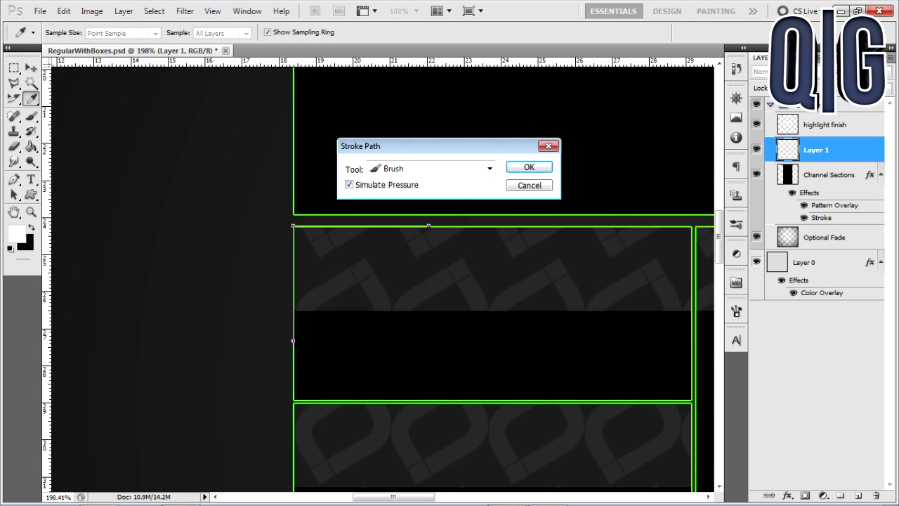
left_click_drag(576, 125, 558, 131)
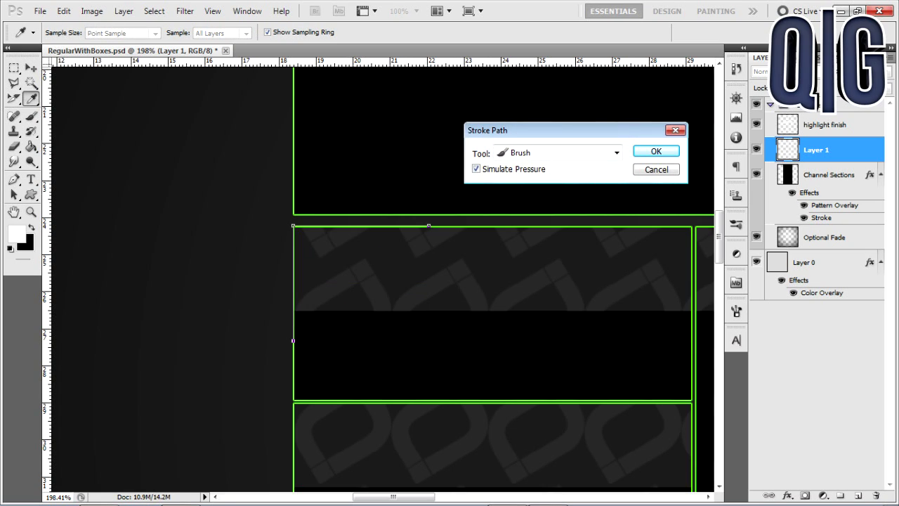
left_click(617, 152)
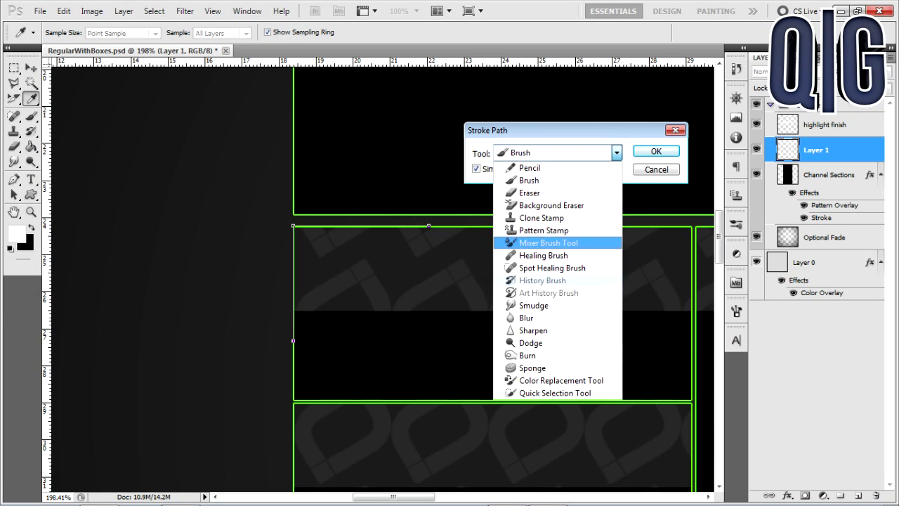
left_click(476, 169)
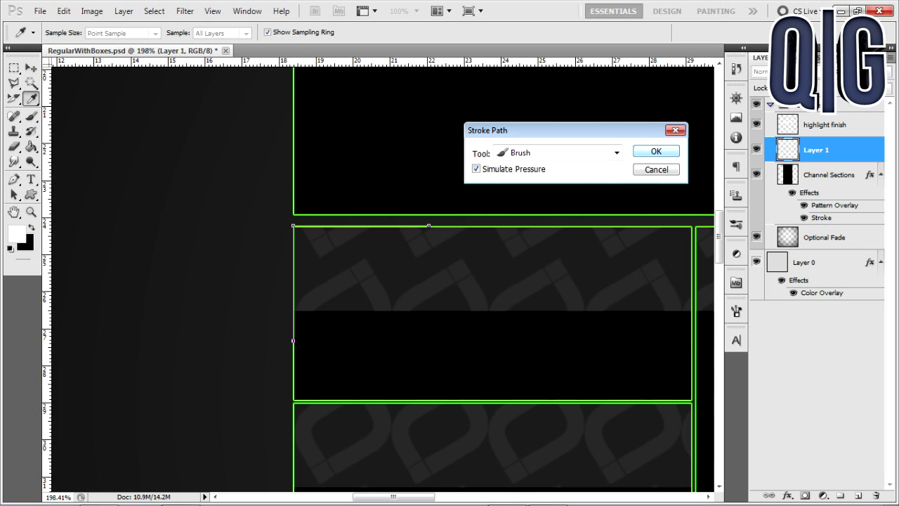
key("Return")
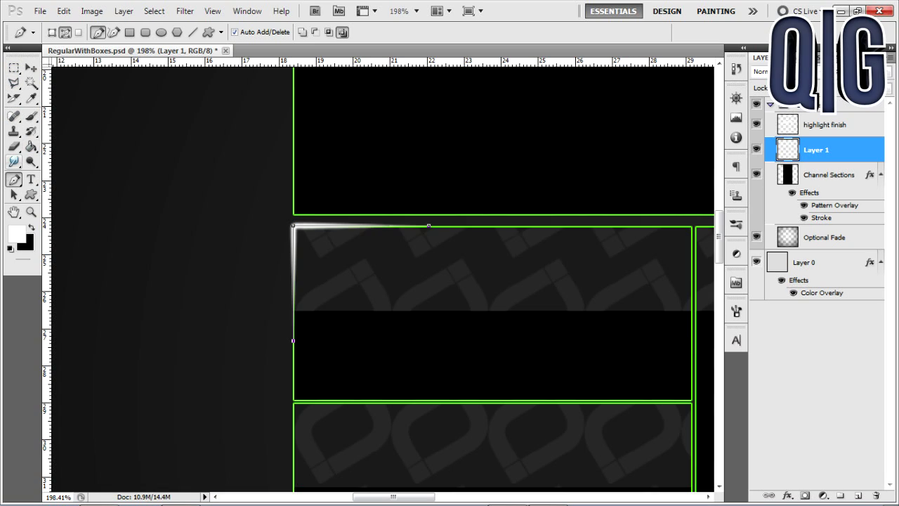
right_click(303, 227)
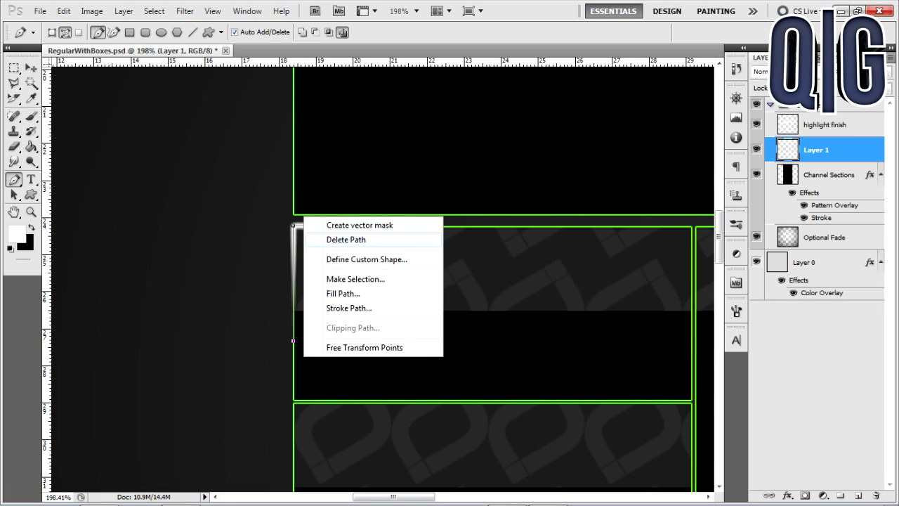
left_click(346, 239)
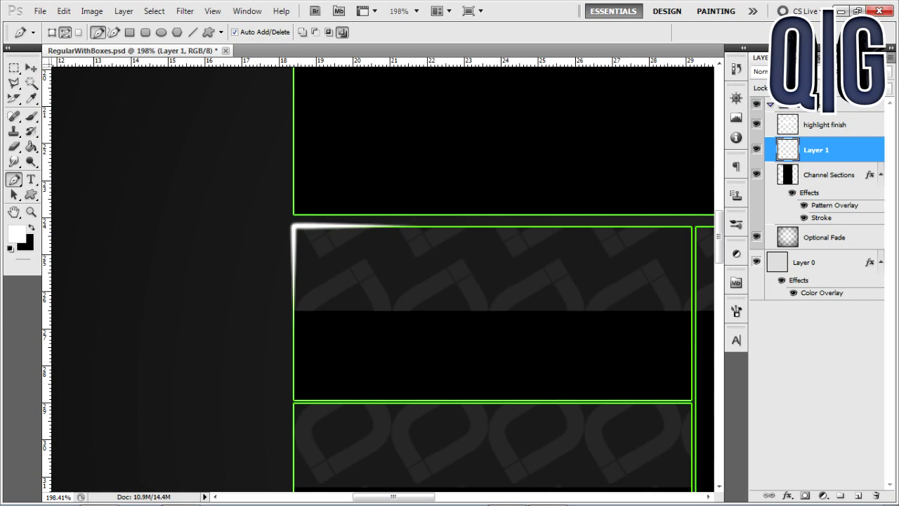
Step: Set the foreground colour to the outline's bright green, 5aff00, by sampling the section border
left_click(16, 232)
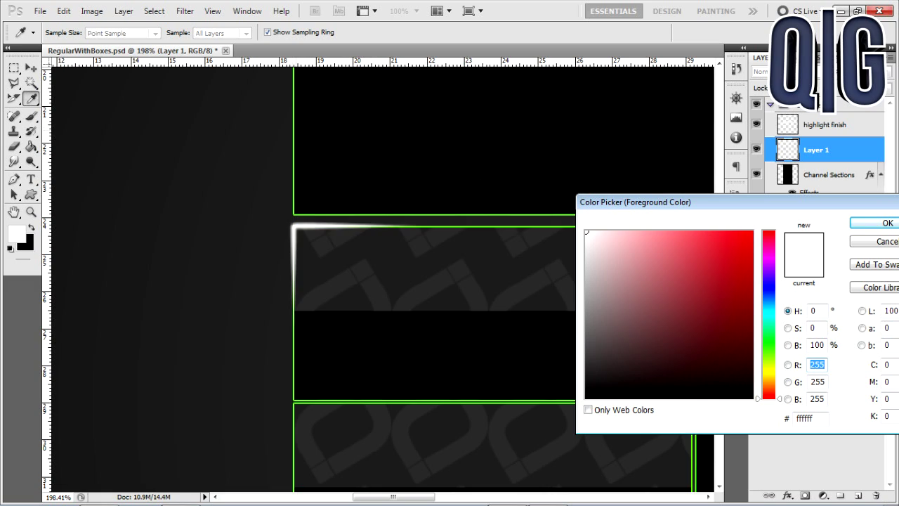
left_click(294, 117)
left_click(294, 117)
left_click(294, 117)
left_click(295, 117)
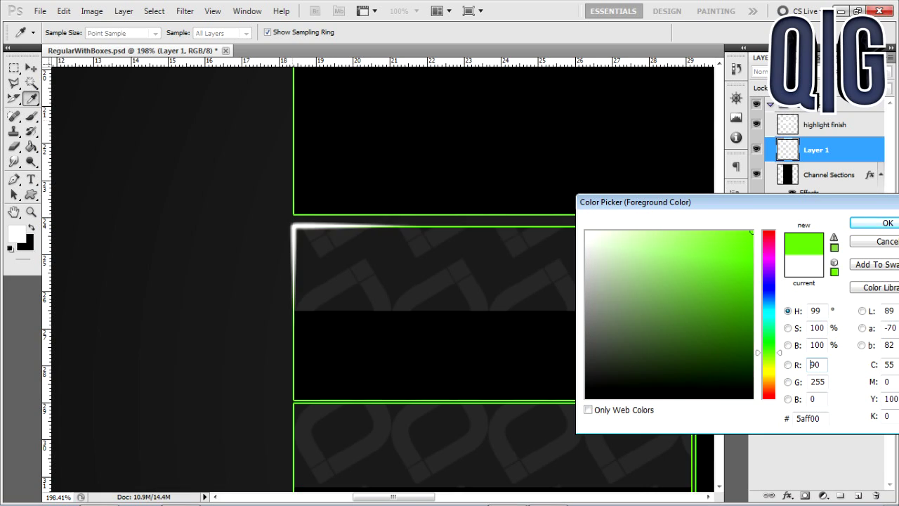
key("Return")
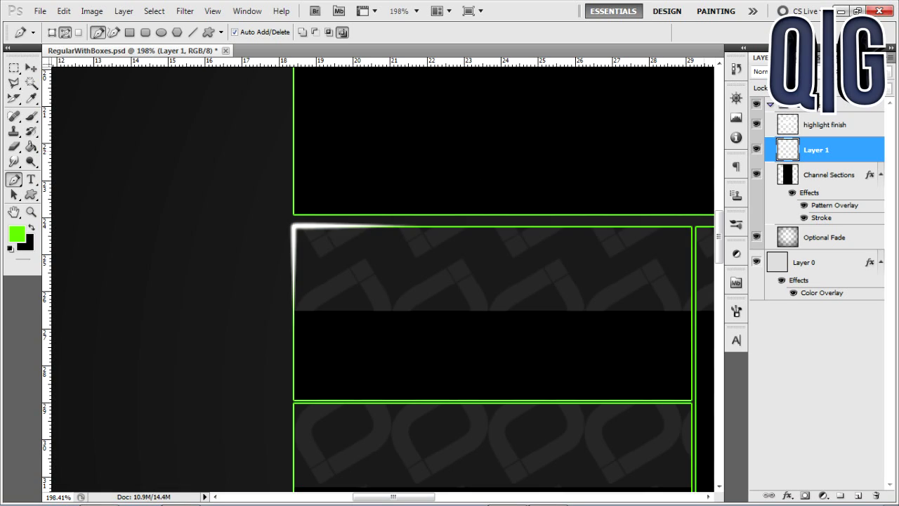
Step: Duplicate the white corner highlight layer and flip the copy vertically
key("ctrl+j")
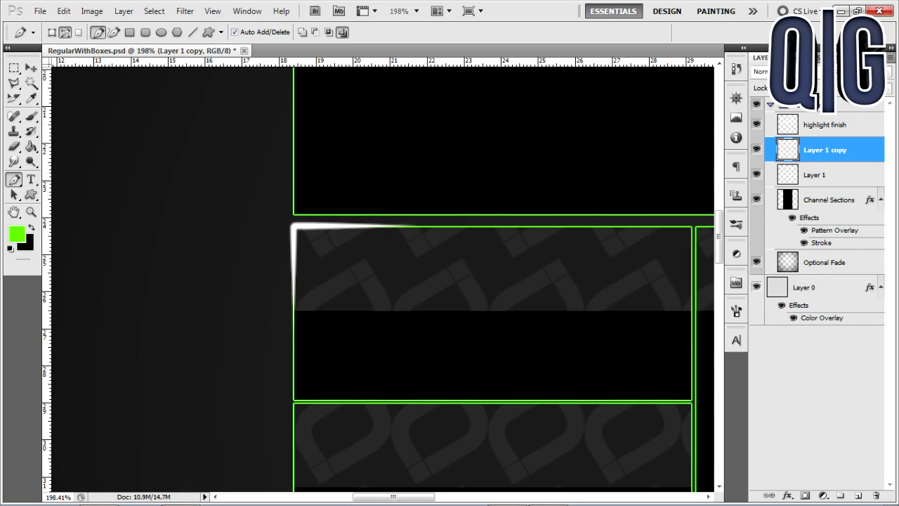
left_click(63, 12)
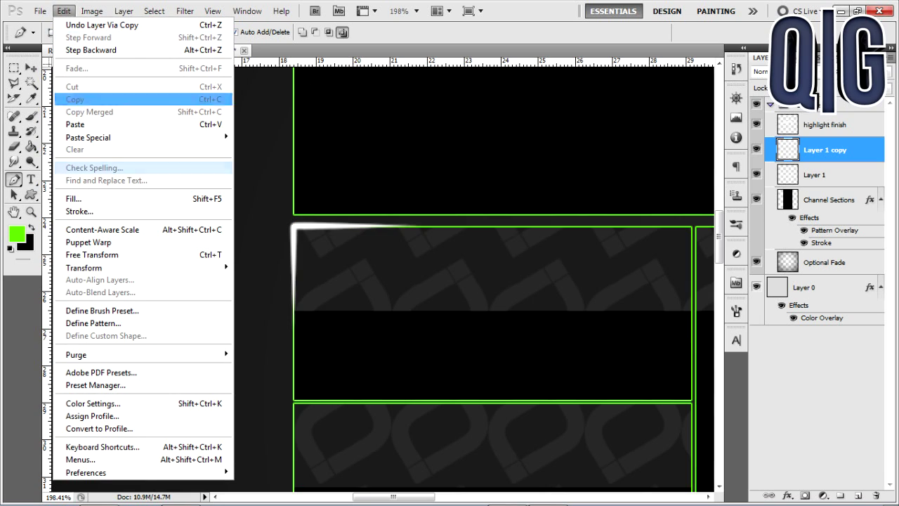
mouse_move(140, 267)
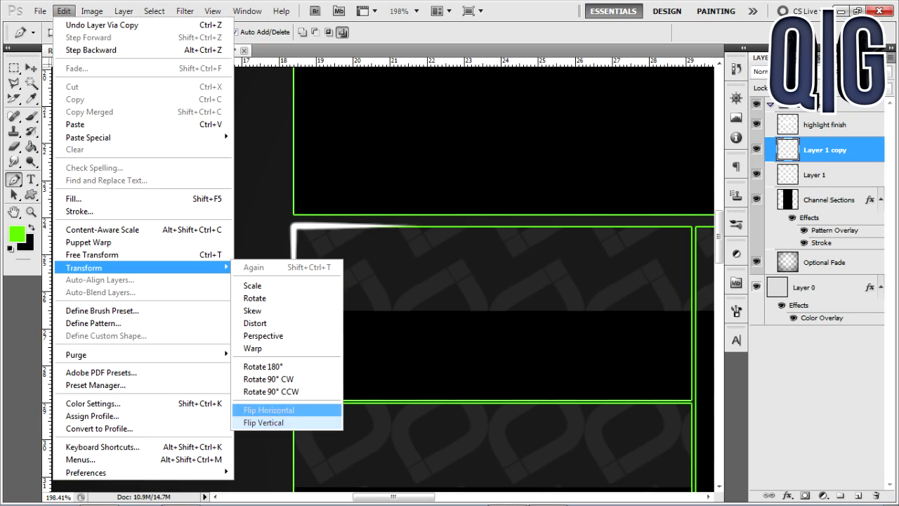
left_click(263, 422)
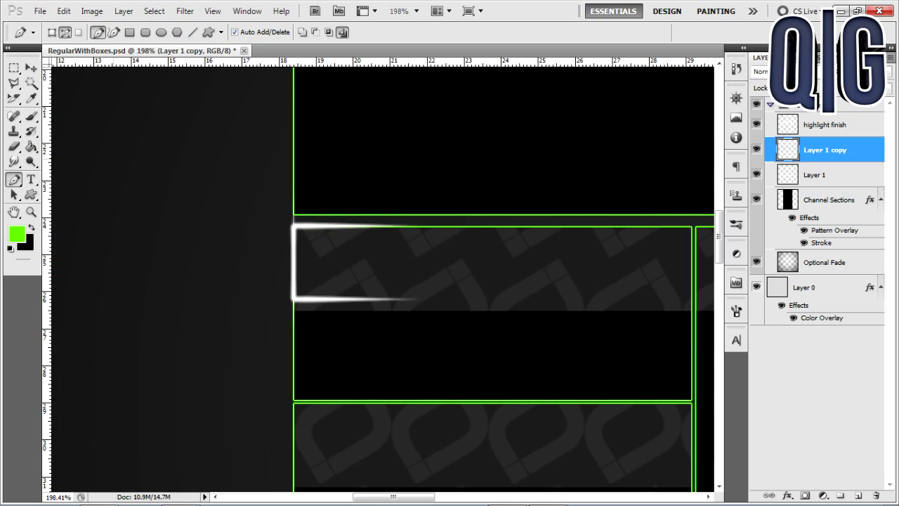
Step: Move the flipped highlight up onto the lower-left corner of the large section, aligned with its green outline
left_click(30, 68)
left_click_drag(346, 291, 344, 211)
key("Up")
key("Up")
key("Up")
key("Up")
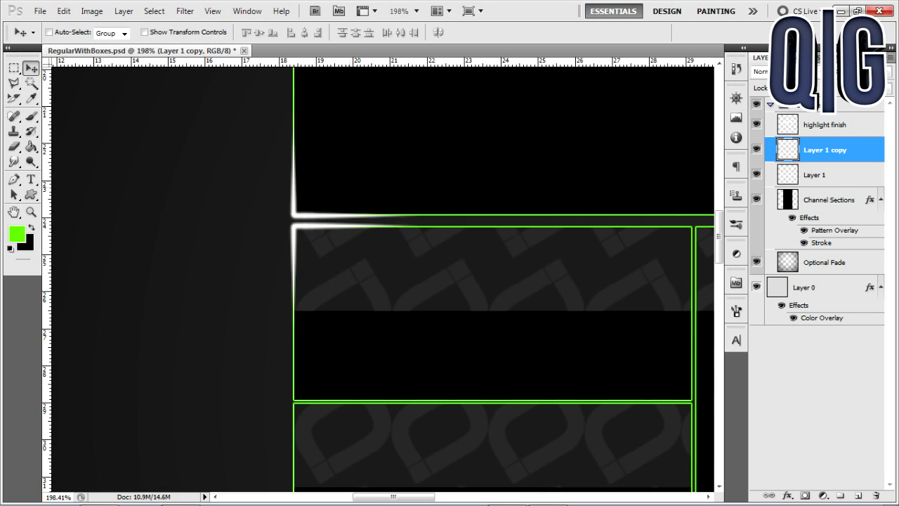
Step: Place a horizontally flipped duplicate of the large section's corner highlight near that section's lower-right corner
key("ctrl+j")
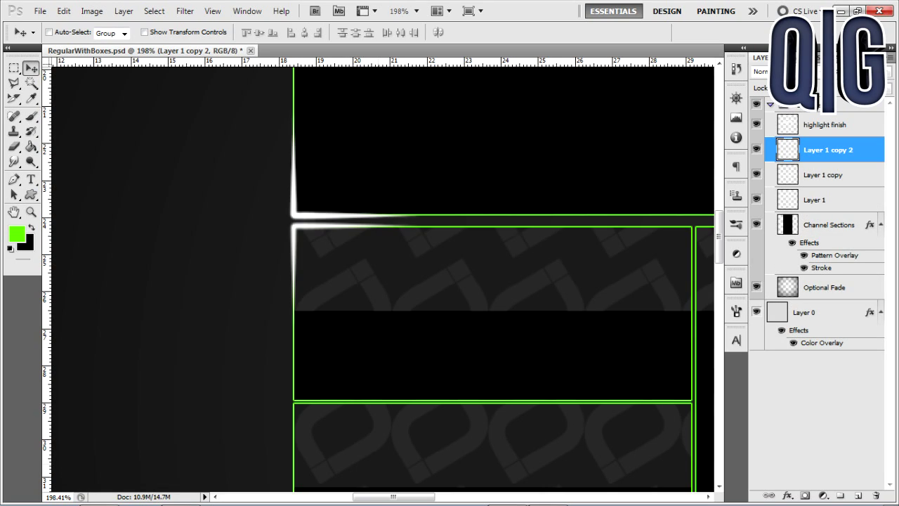
left_click_drag(393, 496, 521, 496)
left_click_drag(100, 214, 455, 214)
left_click(63, 11)
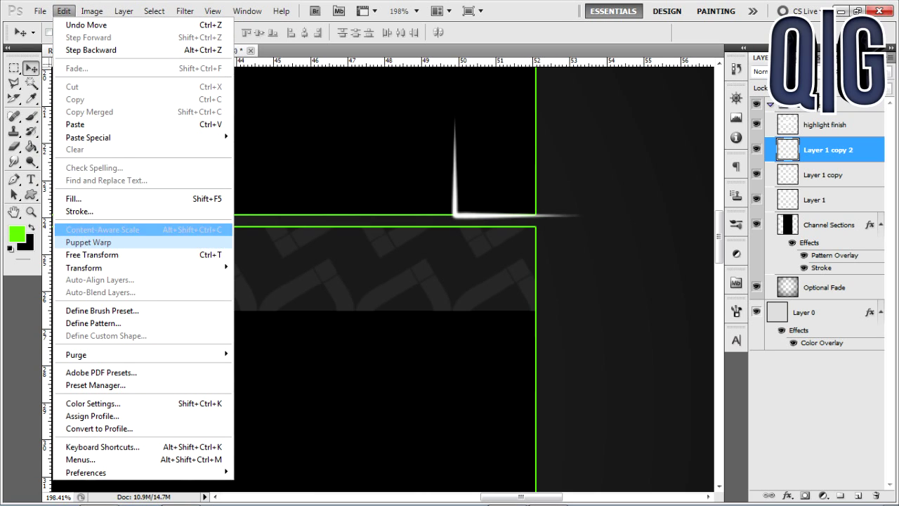
mouse_move(83, 268)
left_click(267, 409)
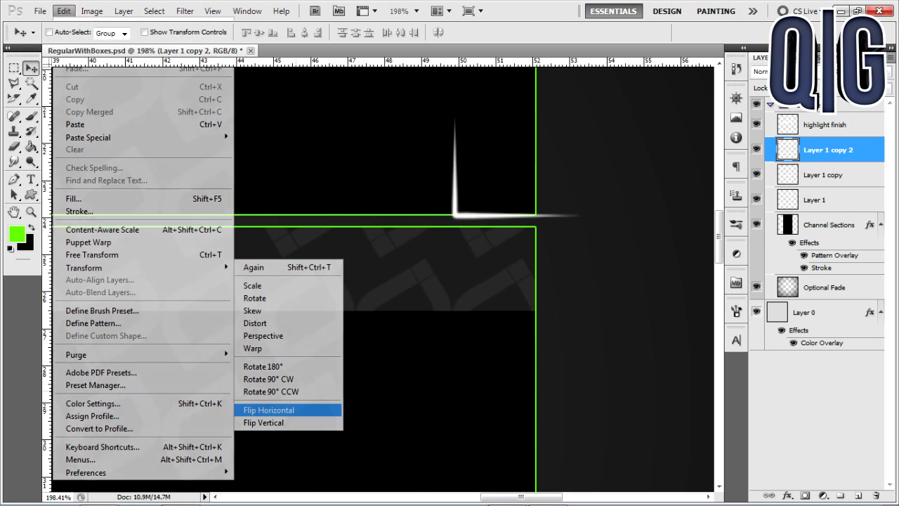
Step: Nudge the new highlight into line with the green outline at the large section's lower-right corner
key("Left")
key("Left")
key("Left")
key("Left")
key("Left")
key("Right")
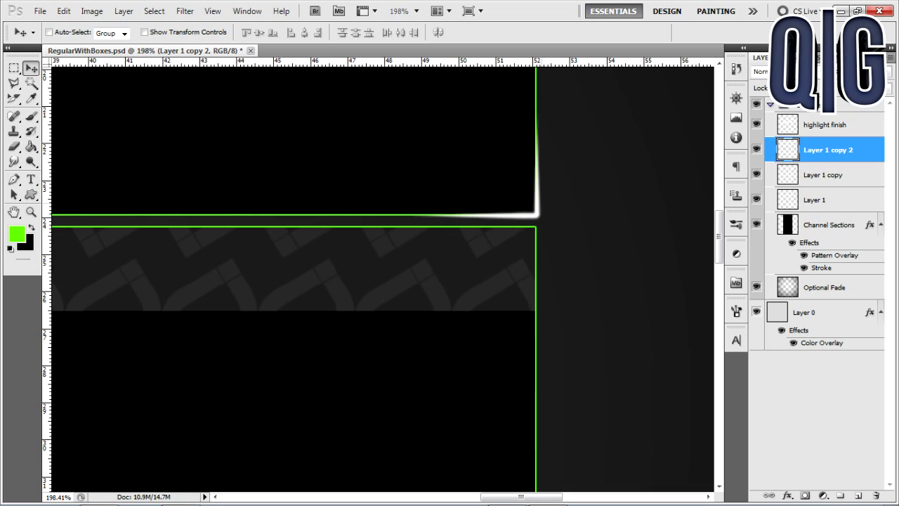
key("Left")
key("Left")
key("Up")
key("Up")
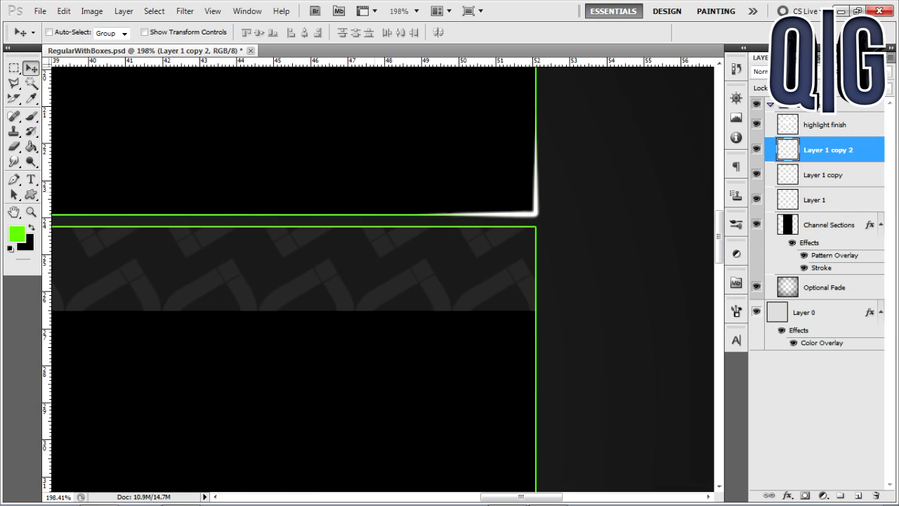
Step: Duplicate the lower-right corner highlight and flip the copy vertically
key("ctrl+j")
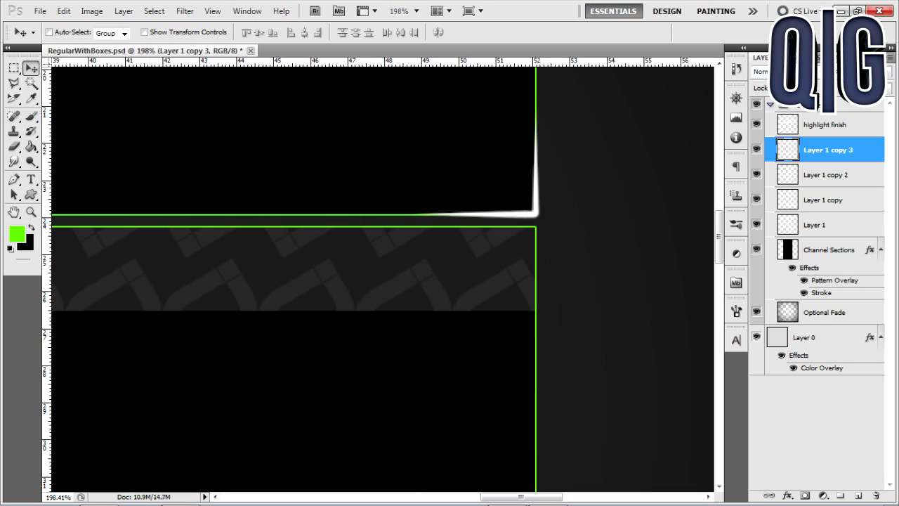
left_click(64, 11)
mouse_move(84, 268)
left_click(263, 422)
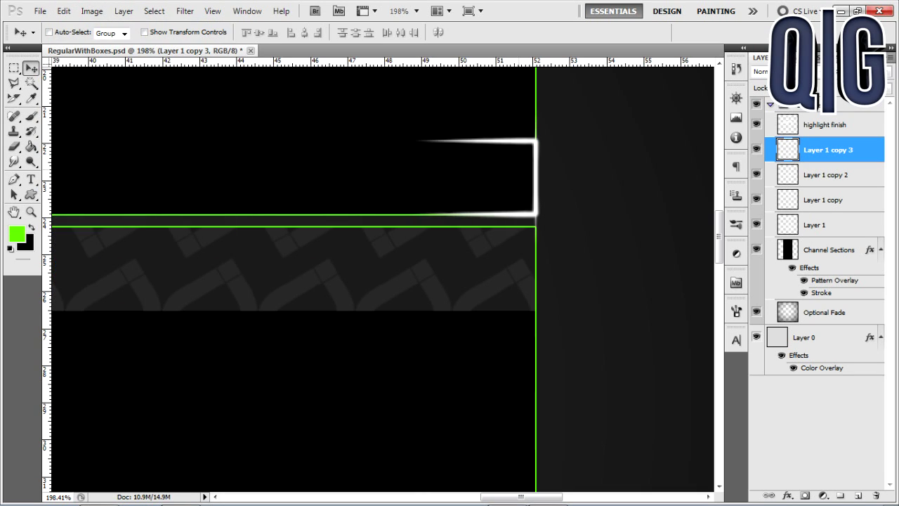
Step: Nudge the flipped copy down onto the upper-right corner of the patterned box beneath the large section
key("Down")
key("Down")
key("Down")
key("Down")
key("Down")
key("Down")
key("Down")
key("Down")
key("Down")
key("Down")
key("Down")
key("Down")
key("Down")
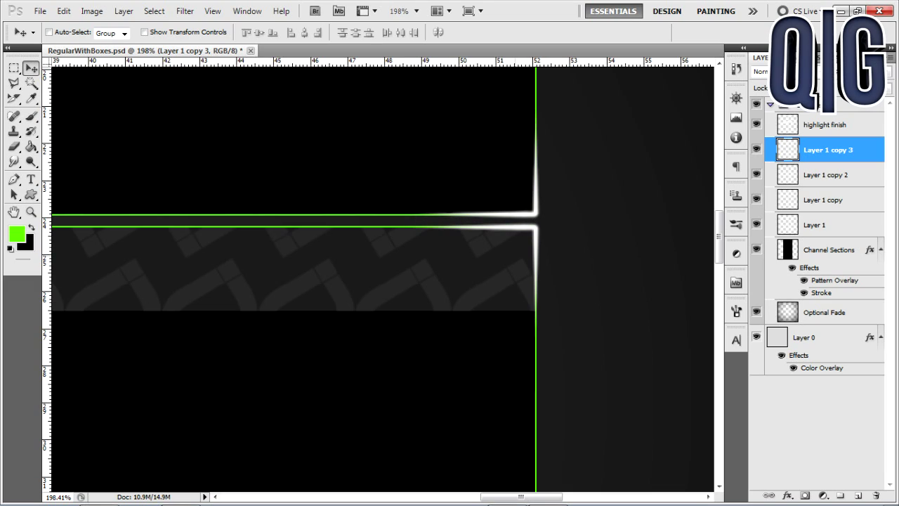
key("Up")
key("Up")
key("Down")
key("Down")
key("z")
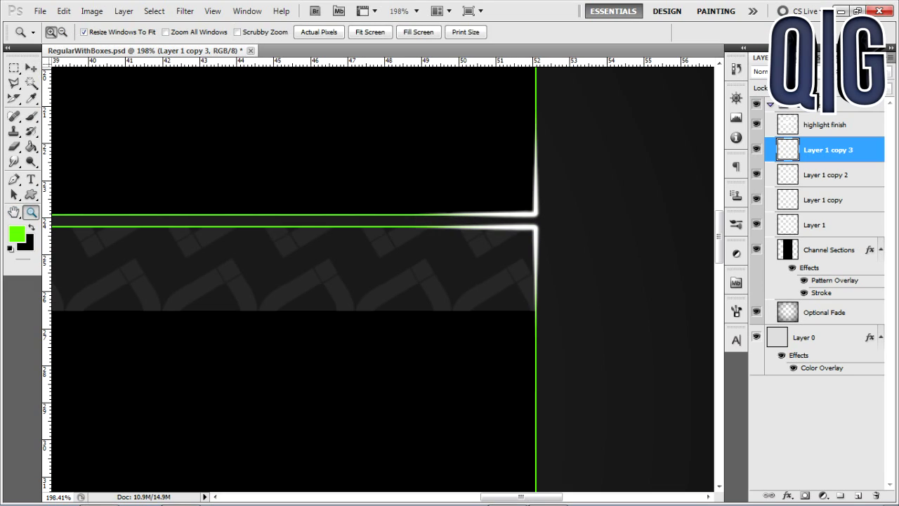
Step: Duplicate the patterned box's upper-right corner highlight and move the copy up to the large section's upper-right corner
left_click(369, 31)
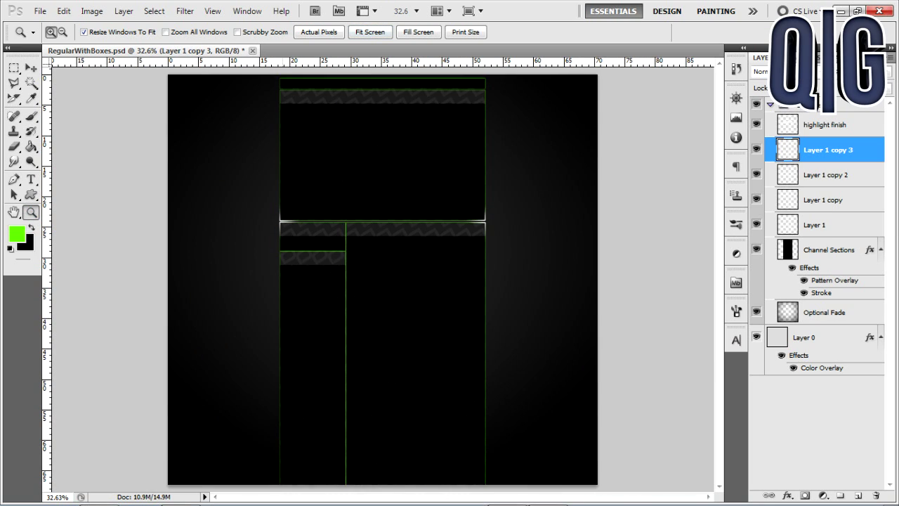
left_click_drag(299, 93, 468, 140)
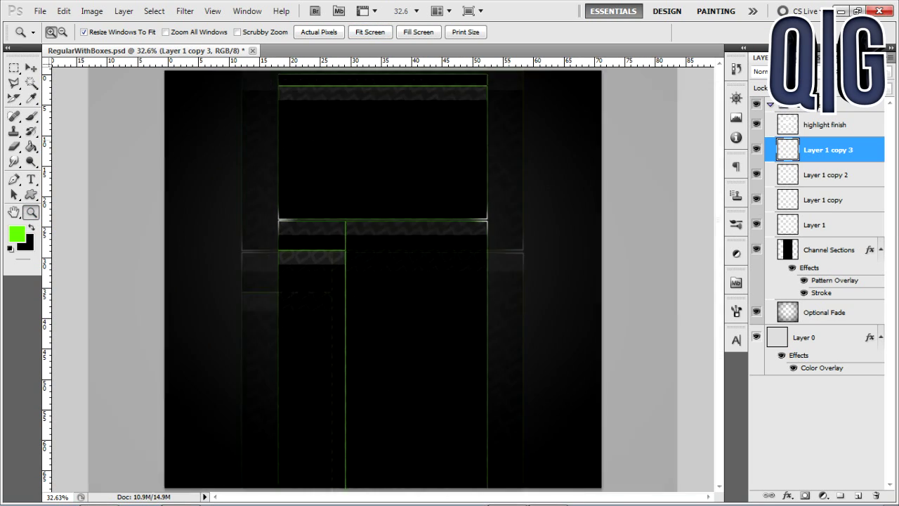
scroll(383, 280, "down", 10)
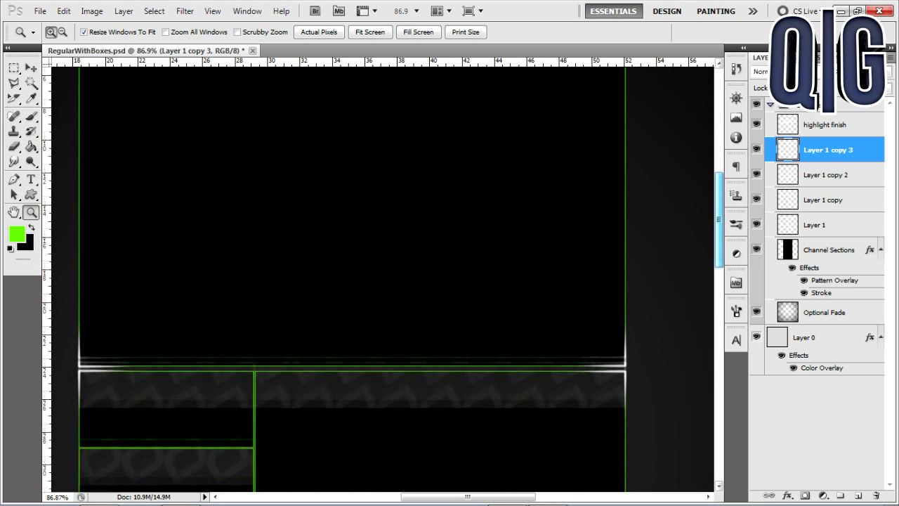
key("ctrl+j")
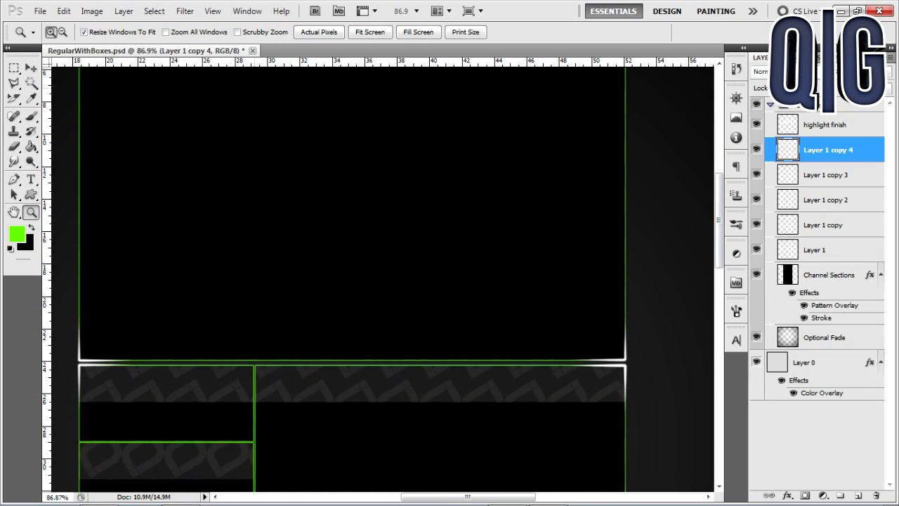
key("v")
left_click_drag(622, 368, 623, 64)
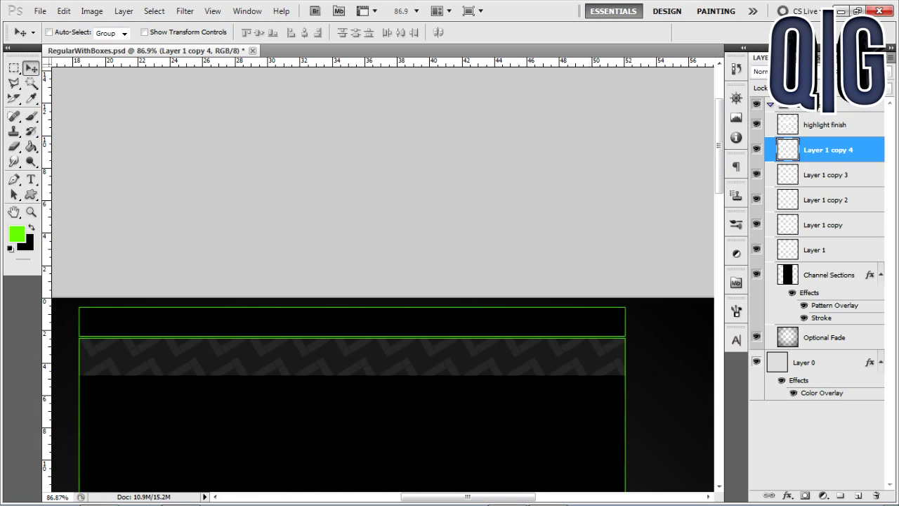
left_click_drag(595, 280, 595, 346)
Step: Check and fine-tune the copied highlight's alignment with the green outline at the large section's upper-right corner
key("z")
left_click(644, 383)
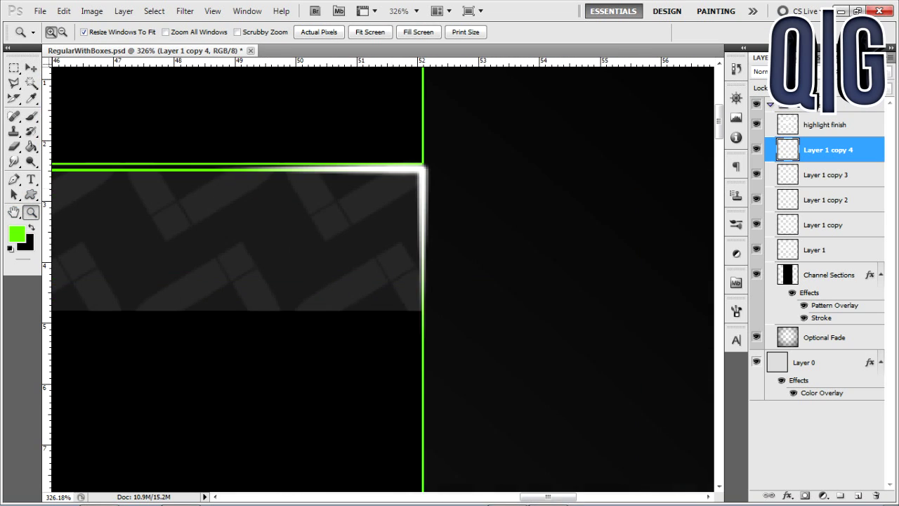
key("v")
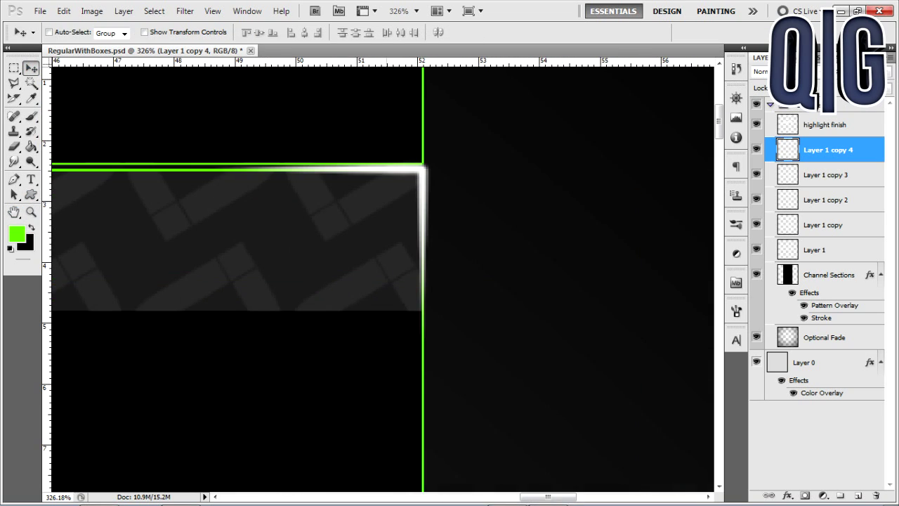
key("Down")
key("Up")
Step: Duplicate the upper-right corner highlight, move the copy near the large section's upper-left corner and flip it horizontally
key("ctrl+j")
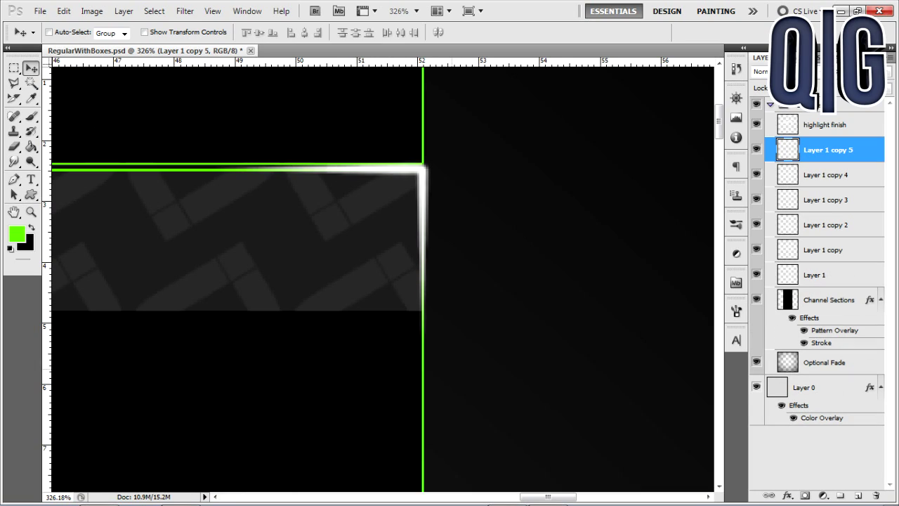
left_click_drag(548, 496, 482, 496)
scroll(382, 277, "right", 10)
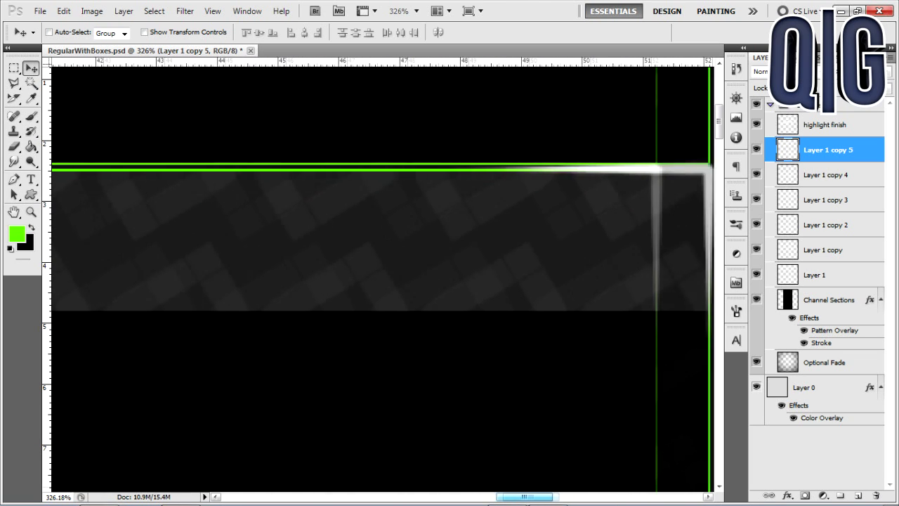
left_click_drag(436, 232, 175, 231)
left_click_drag(226, 252, 397, 251)
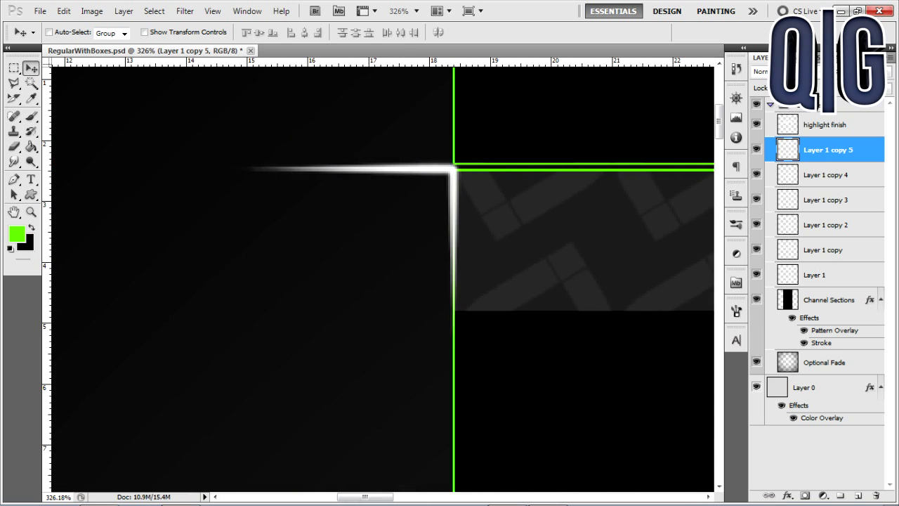
left_click(91, 10)
mouse_move(64, 10)
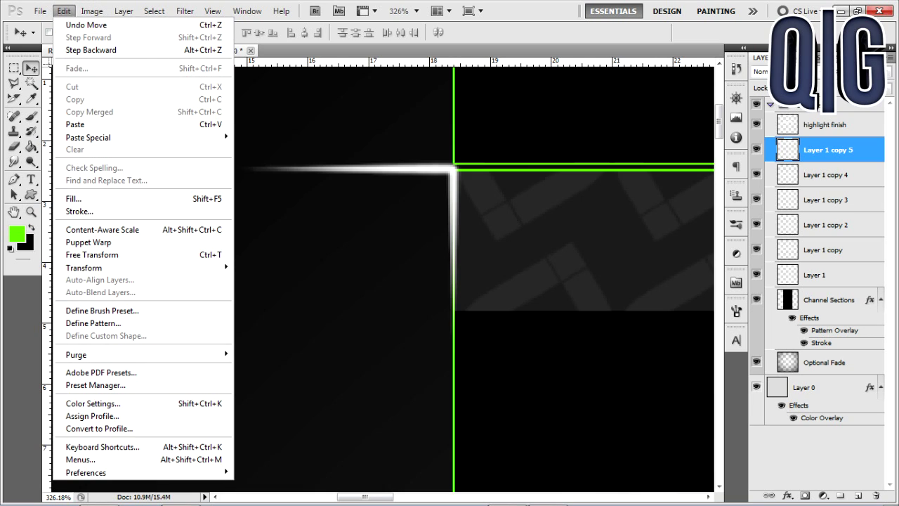
mouse_move(84, 267)
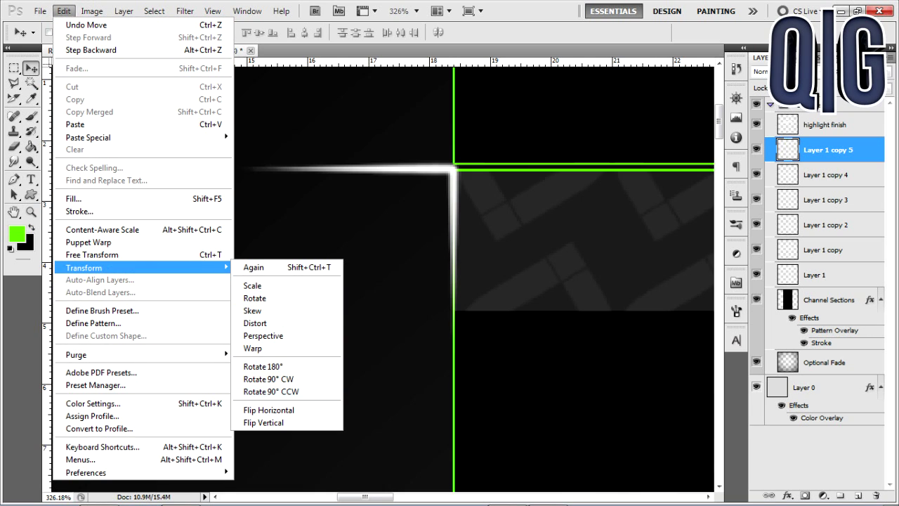
left_click(269, 409)
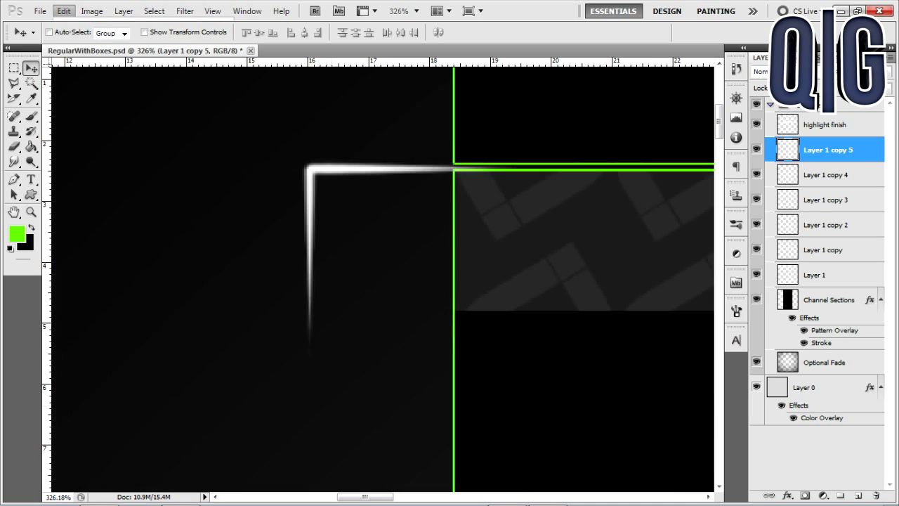
Step: Align the flipped highlight with the green outline at the large section's upper-left corner
left_click_drag(309, 188, 457, 188)
key("Left")
key("Left")
key("Left")
key("Left")
key("Right")
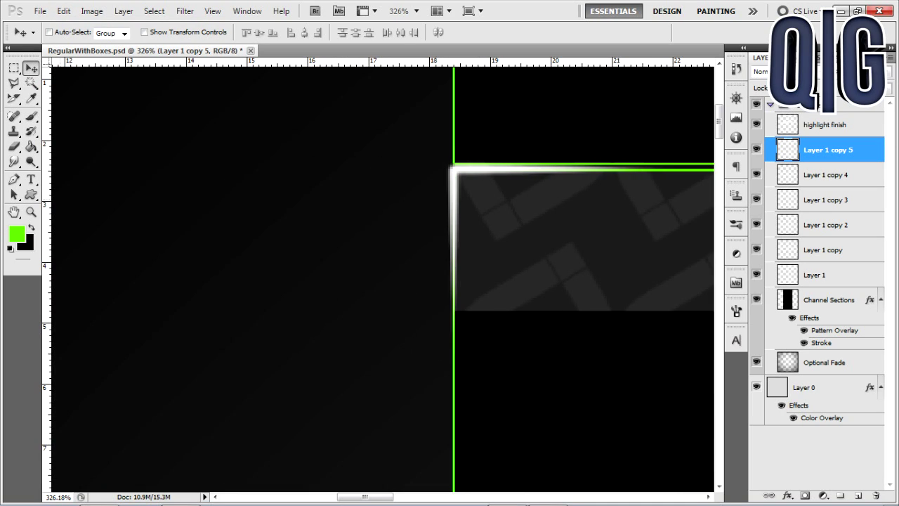
Step: Merge the six corner highlight layers, from Layer 1 through Layer 1 copy 5, into one layer
left_click(31, 212)
left_click(370, 33)
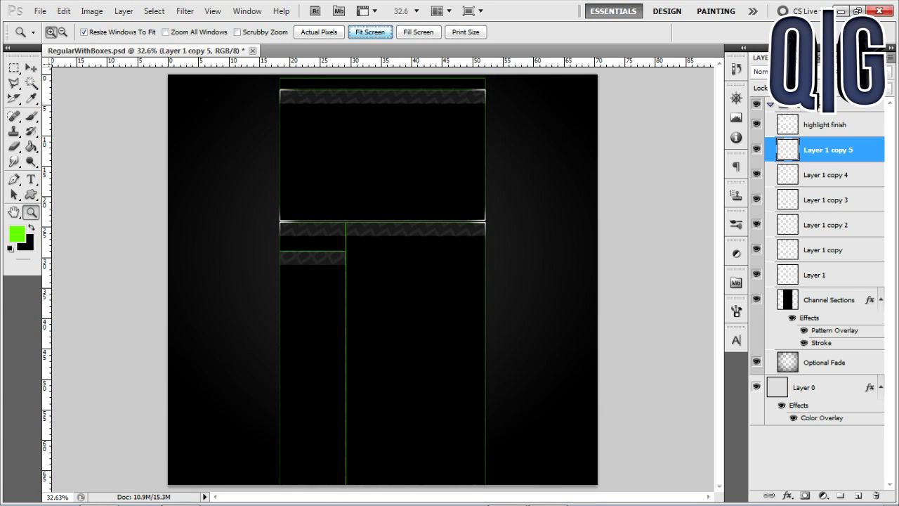
left_click_drag(271, 85, 519, 278)
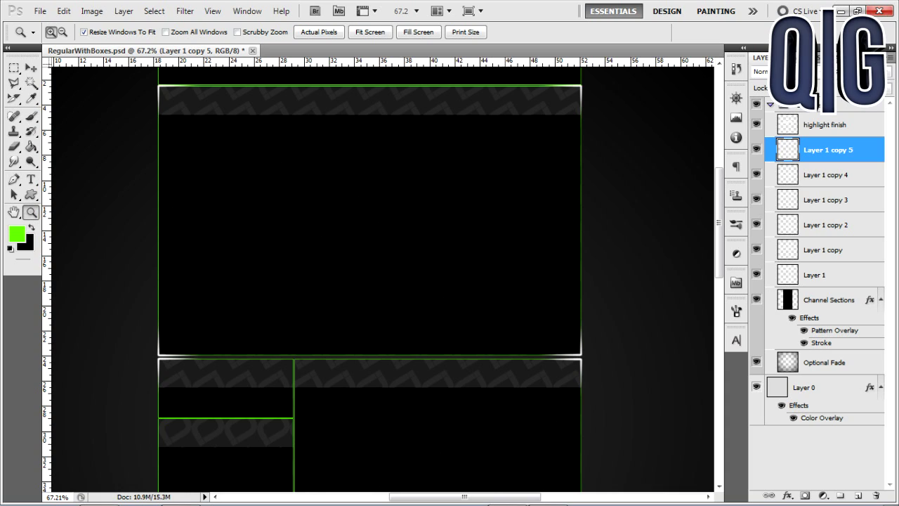
left_click_drag(129, 309, 244, 413)
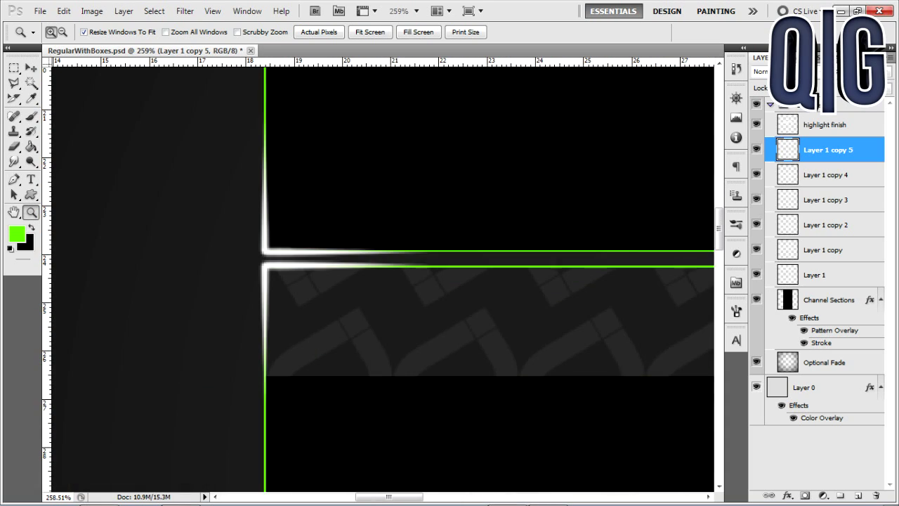
key("alt+bracketright")
key("alt+bracketleft")
left_click(829, 275, "shift")
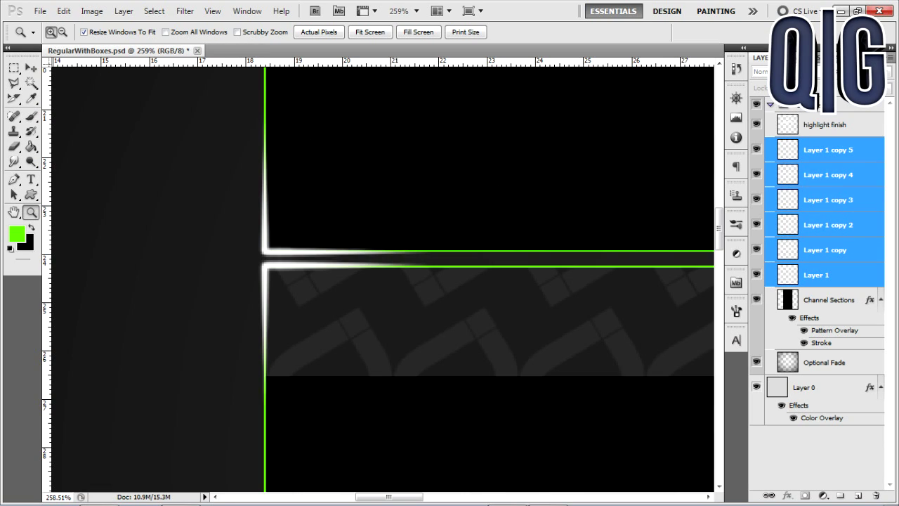
right_click(828, 174)
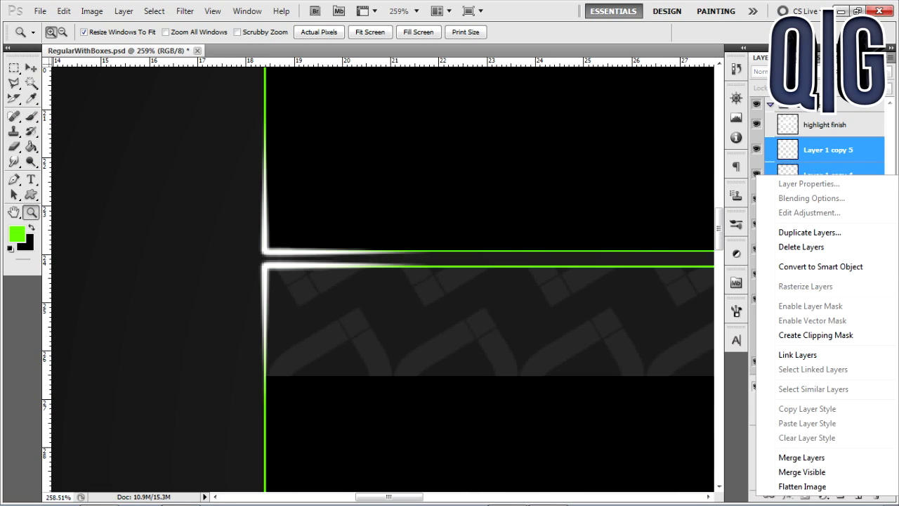
left_click(801, 457)
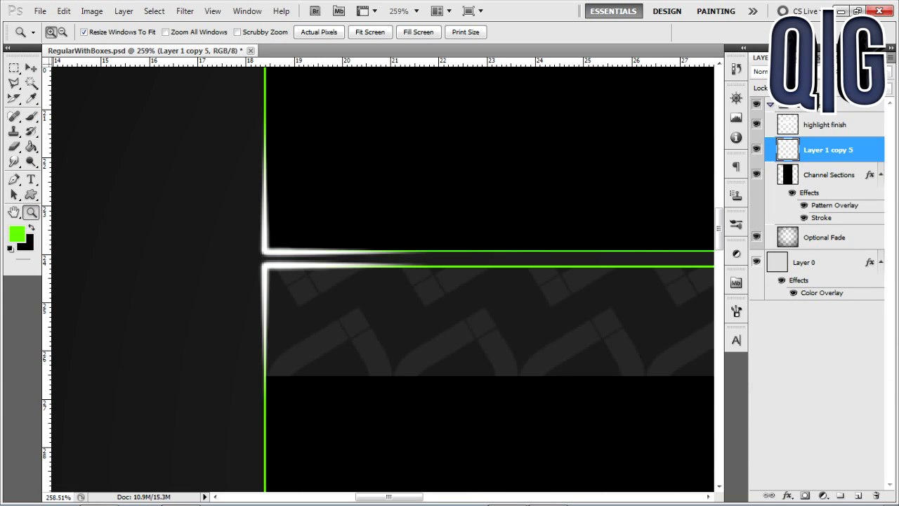
Step: Enable the Inner Glow and Outer Glow layer styles on the merged highlight layer
double_click(864, 150)
left_click_drag(772, 85, 796, 75)
left_click_drag(597, 75, 598, 75)
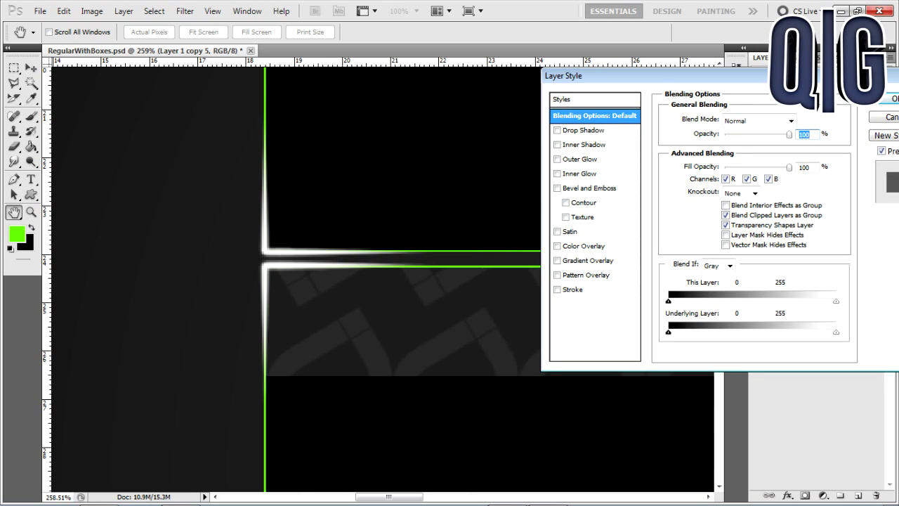
left_click(557, 173)
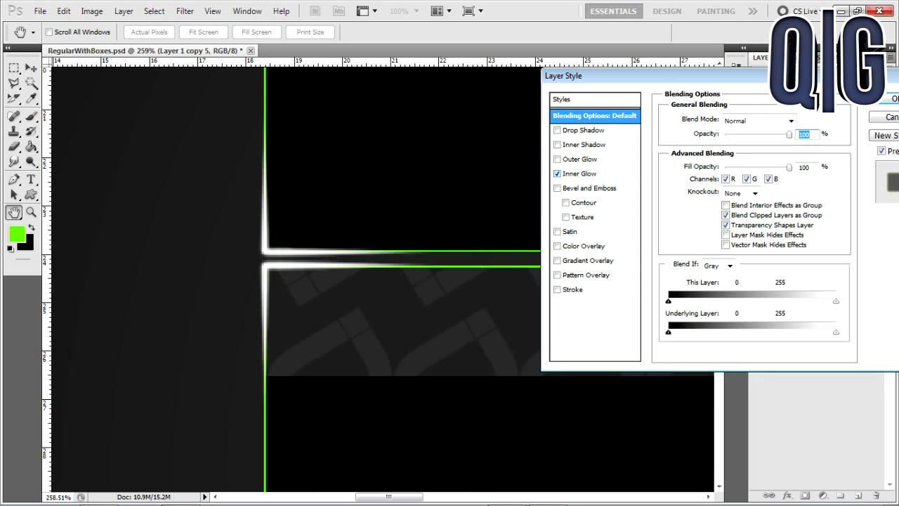
left_click(580, 173)
left_click(558, 159)
left_click(580, 159)
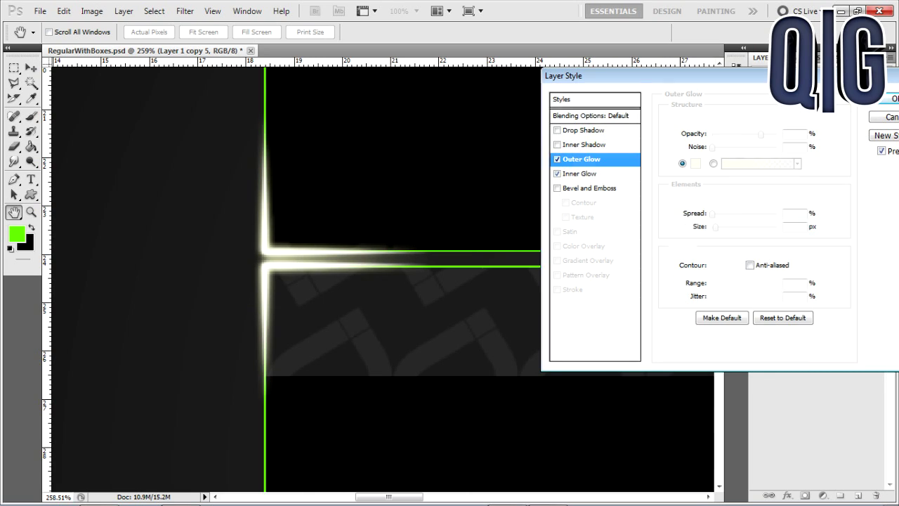
Step: Set the outer glow's colour to the green foreground colour #5aff00 and its opacity to 90%
left_click(695, 163)
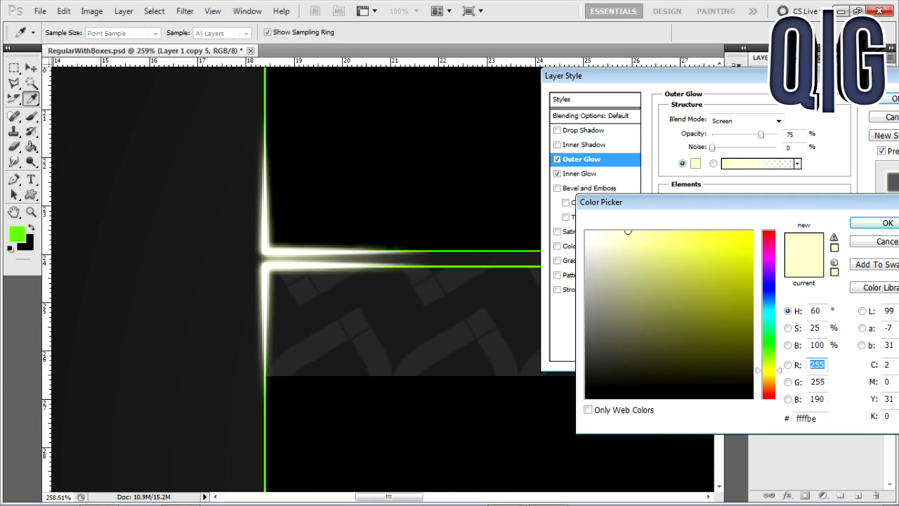
left_click(17, 234)
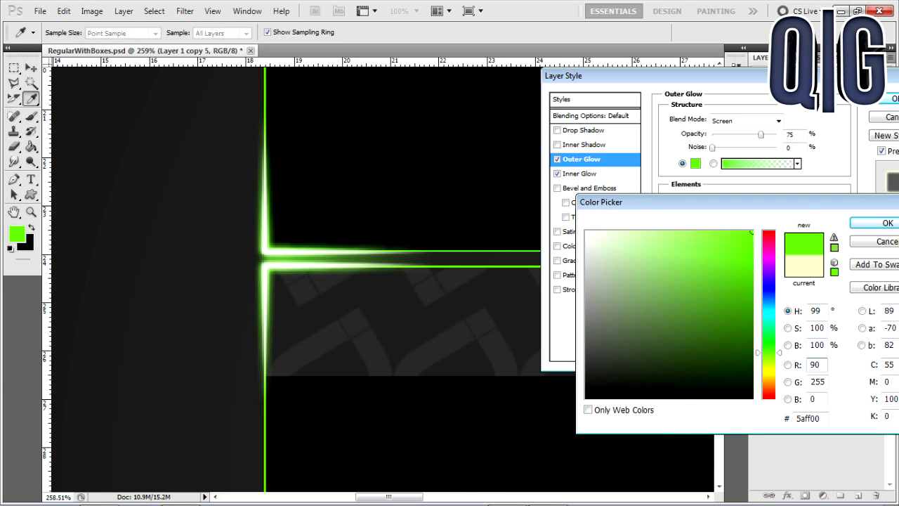
left_click(886, 224)
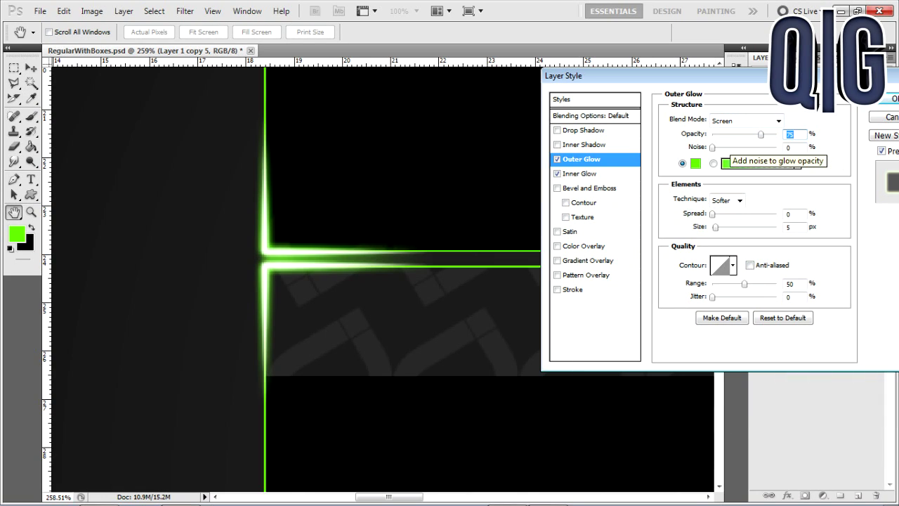
left_click_drag(760, 133, 770, 134)
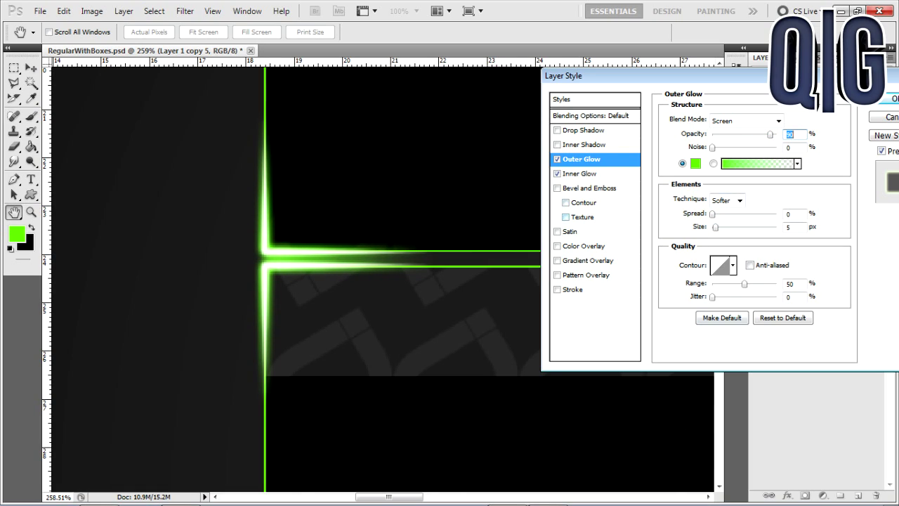
Step: Configure the inner glow with green #5aff00, Normal blend mode, 100% opacity and a size of 2 px
left_click(590, 173)
left_click(696, 163)
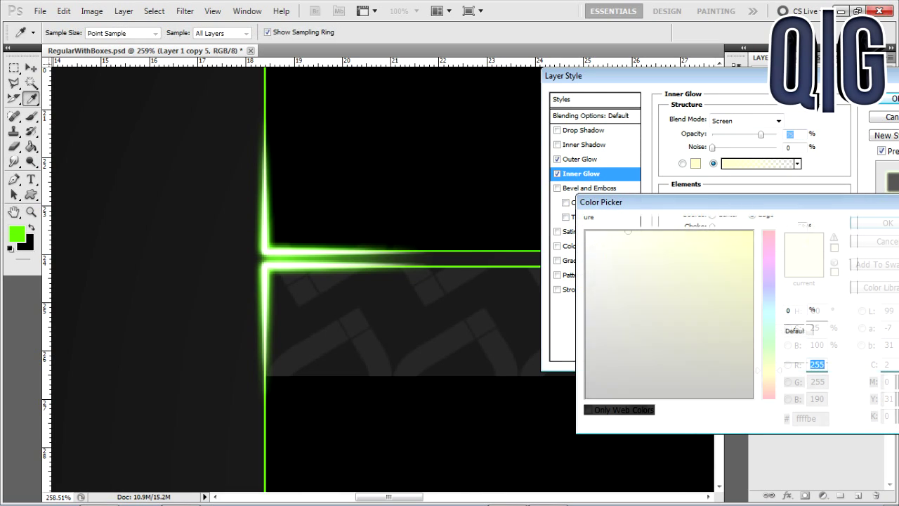
left_click(17, 234)
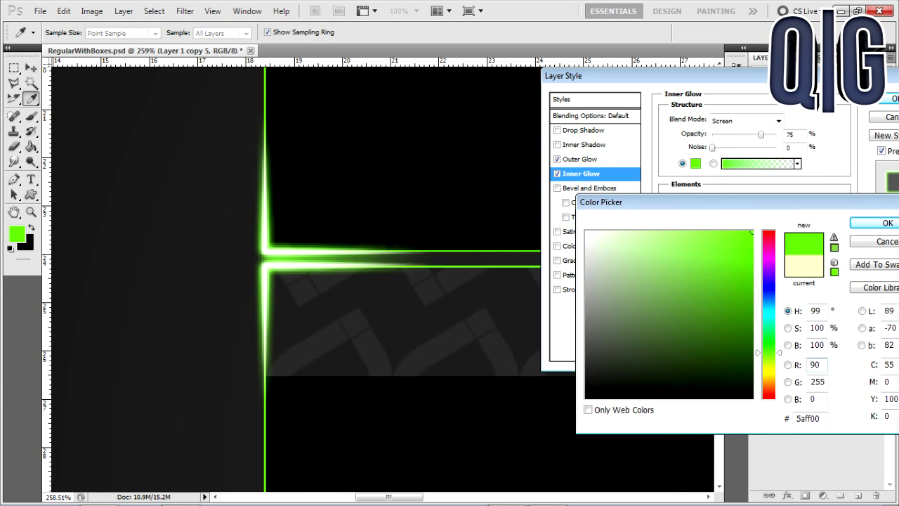
key("Return")
left_click(778, 121)
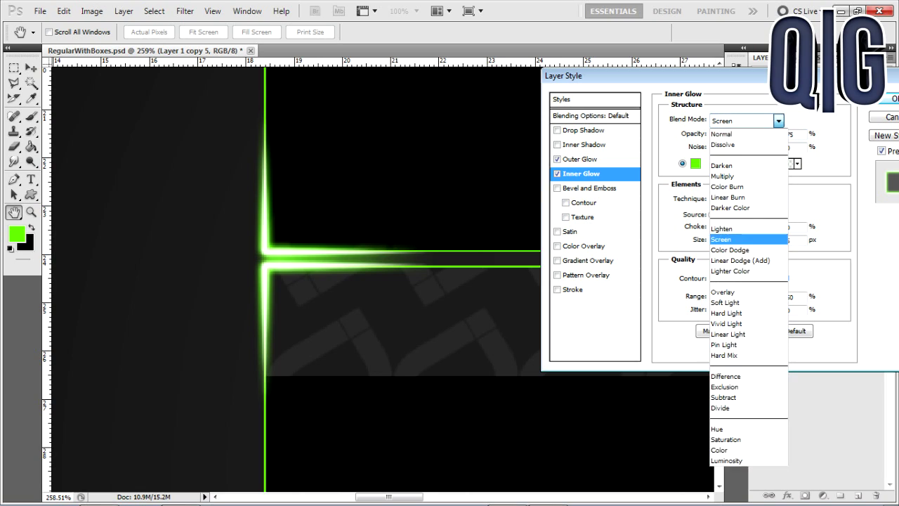
left_click(730, 134)
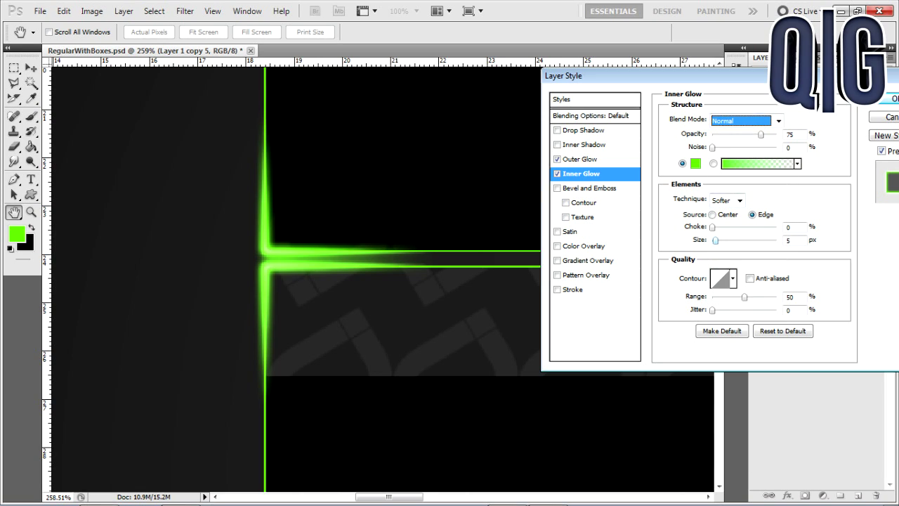
left_click_drag(715, 241, 714, 241)
left_click_drag(760, 135, 777, 134)
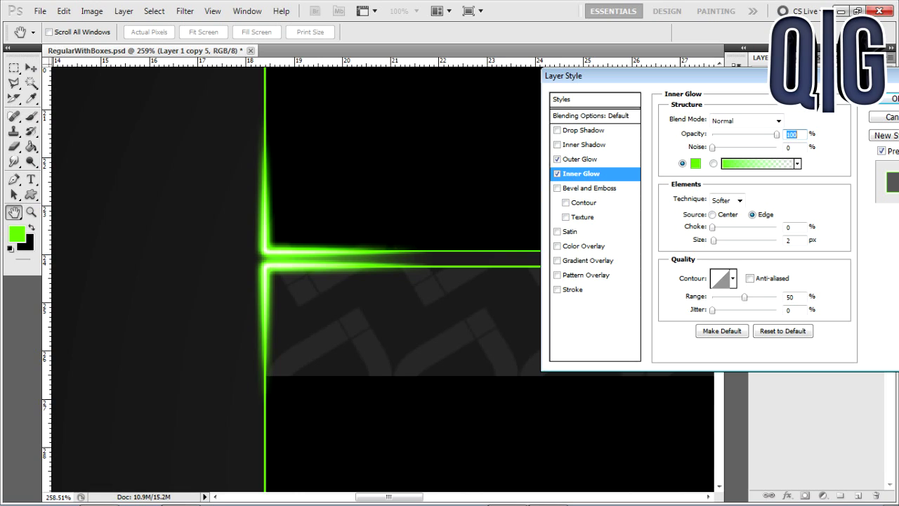
Step: Add a white #ffffff Color Overlay to the merged highlight layer and apply the layer styles
left_click(557, 246)
left_click(583, 246)
left_click(796, 120)
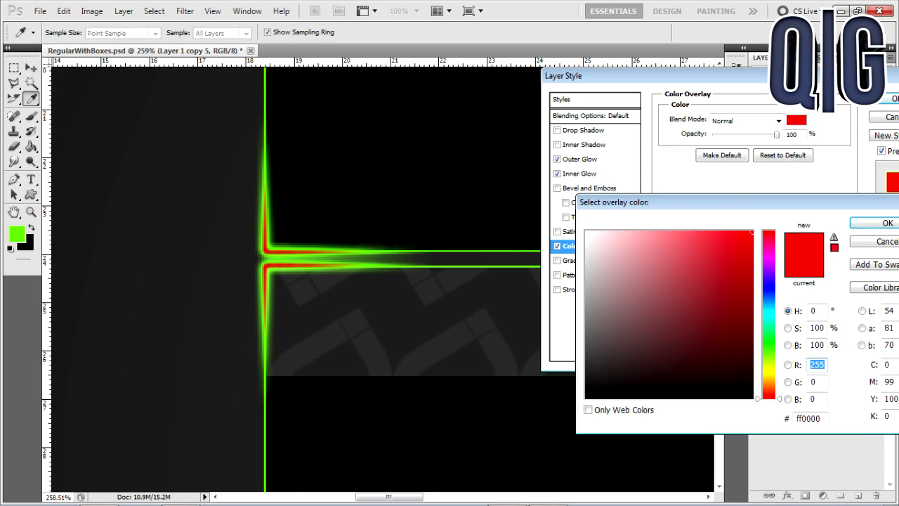
left_click(585, 232)
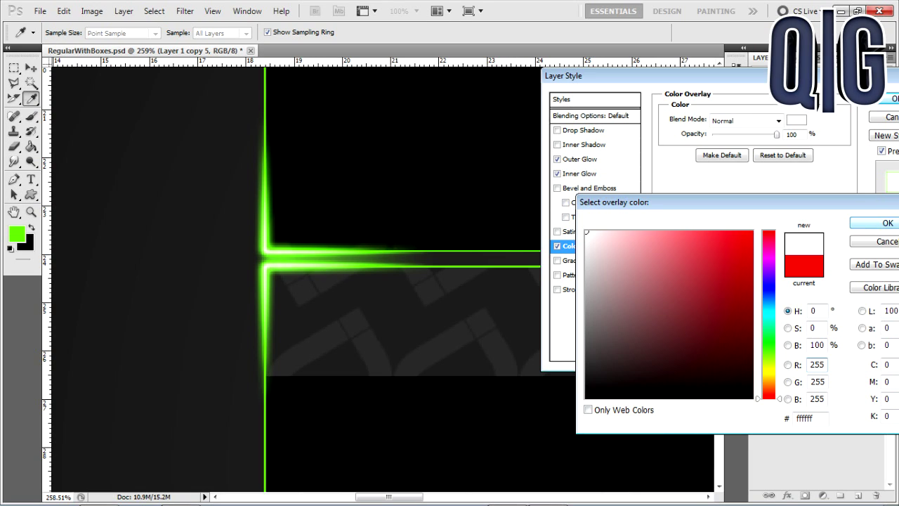
left_click(886, 223)
left_click(890, 99)
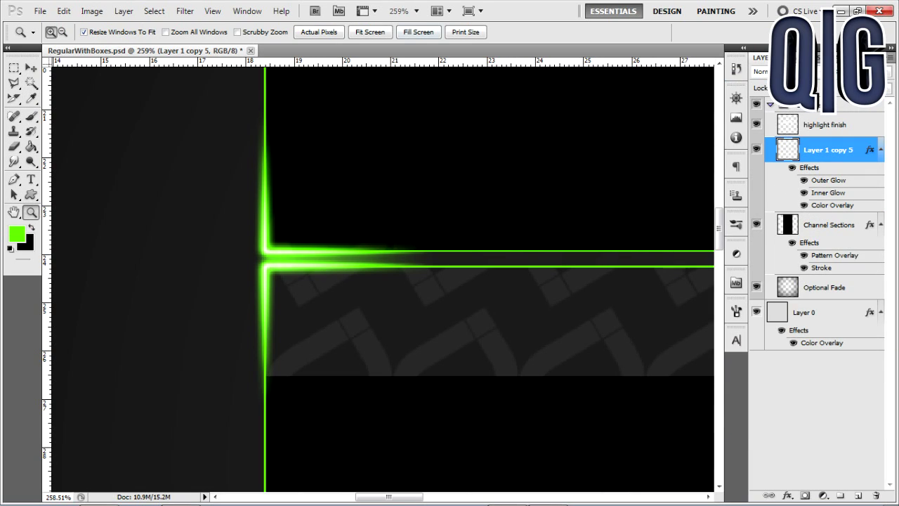
left_click(319, 32)
left_click_drag(410, 497, 462, 497)
key("alt+Tab")
key("alt+Tab")
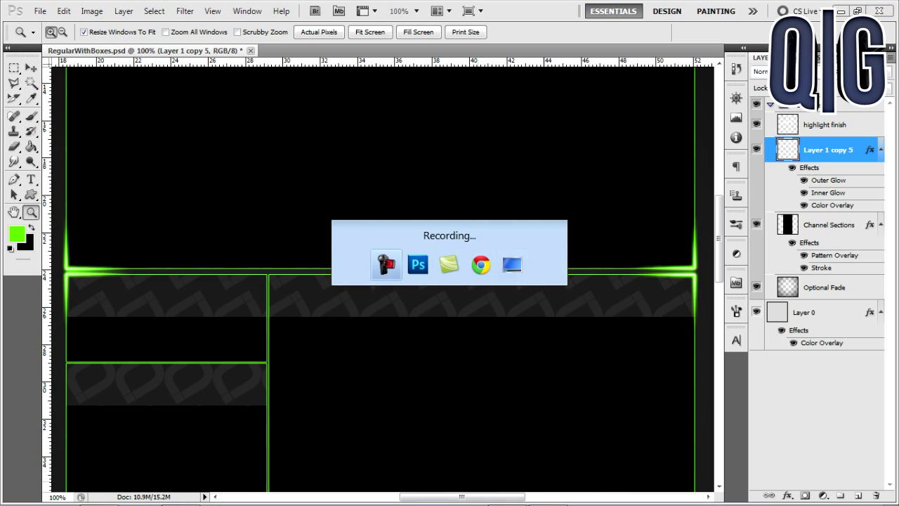
key("alt+Tab")
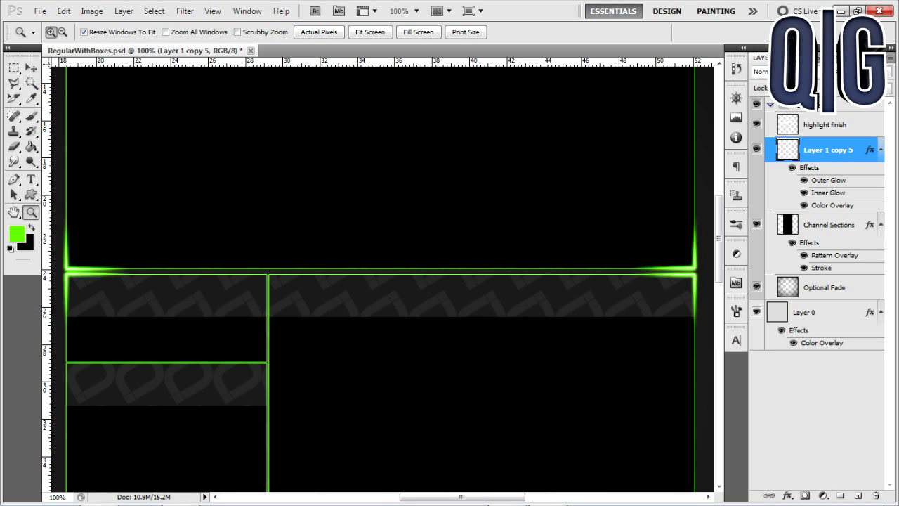
Step: Hide both highlight layers, Optional Fade and Layer 0, leaving only Channel Sections visible and selected
left_click_drag(756, 125, 756, 149)
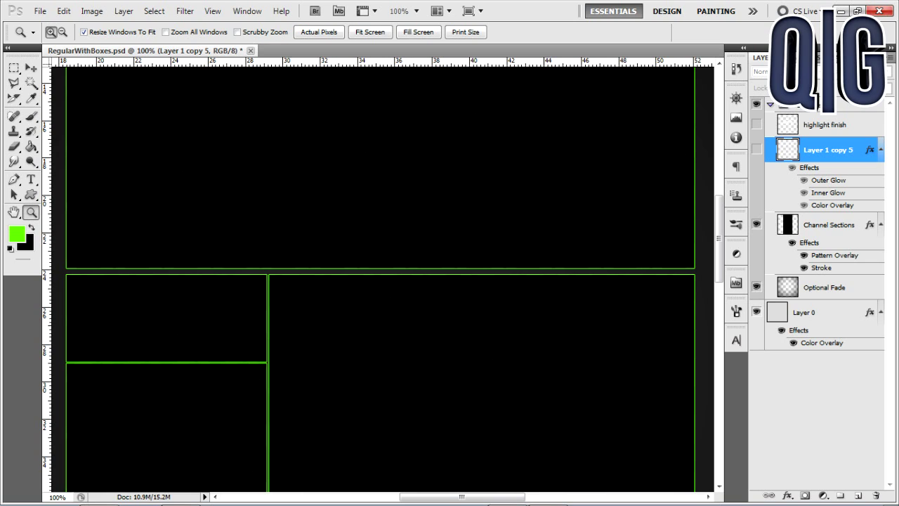
left_click(370, 32)
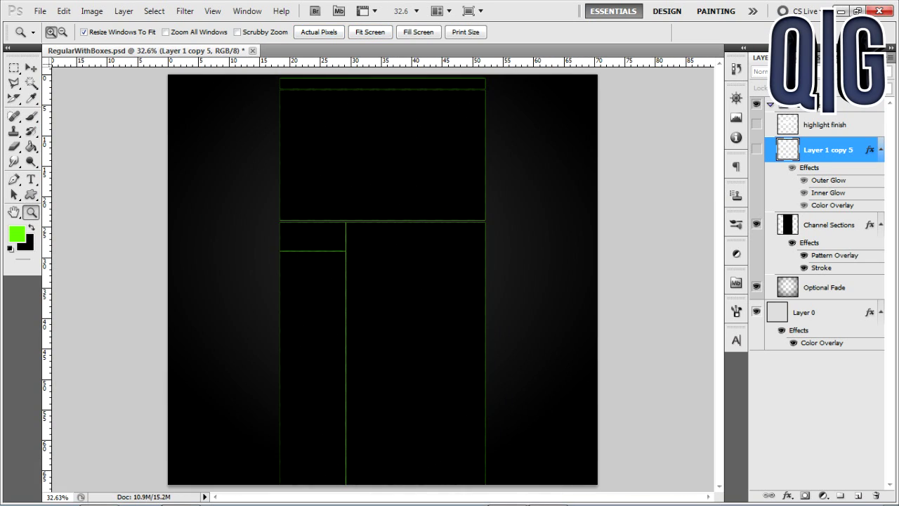
left_click_drag(756, 224, 757, 311)
left_click(757, 223)
left_click(829, 225)
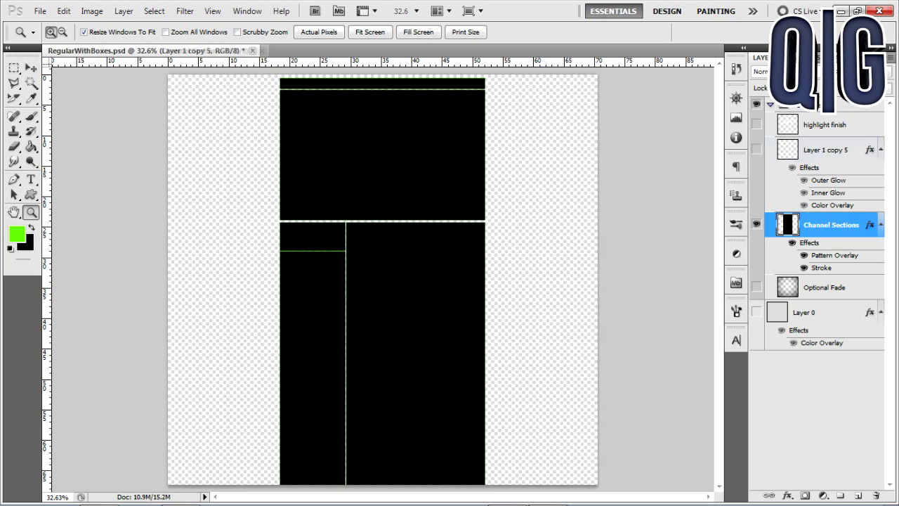
Step: Hide the Pattern Overlay effect on Channel Sections and remove the layer's fill, leaving only its green stroke
left_click(804, 255)
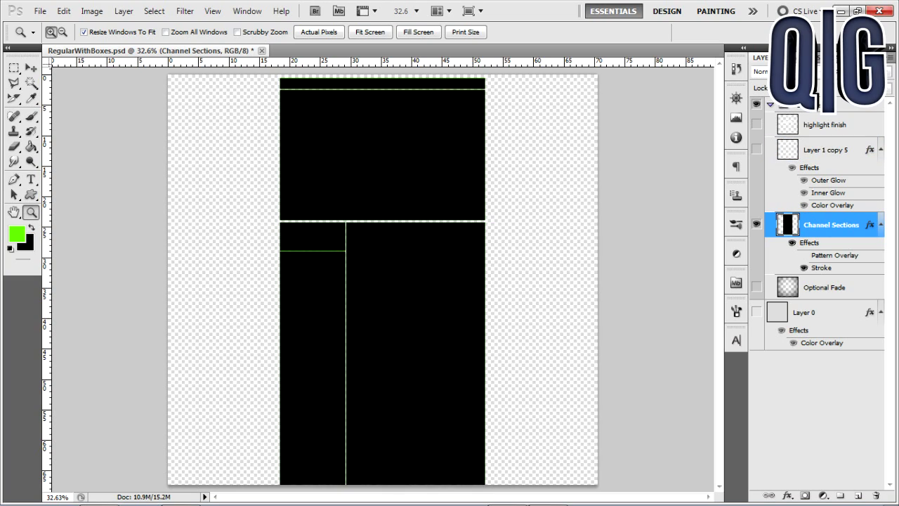
left_click(888, 88)
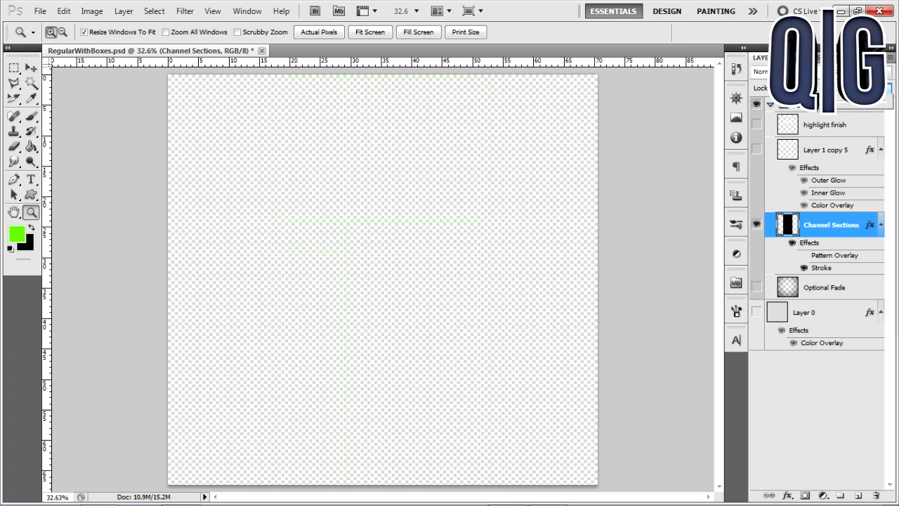
Step: Examine the isolated green stroke of the channel sections up close
left_click_drag(254, 135, 392, 224)
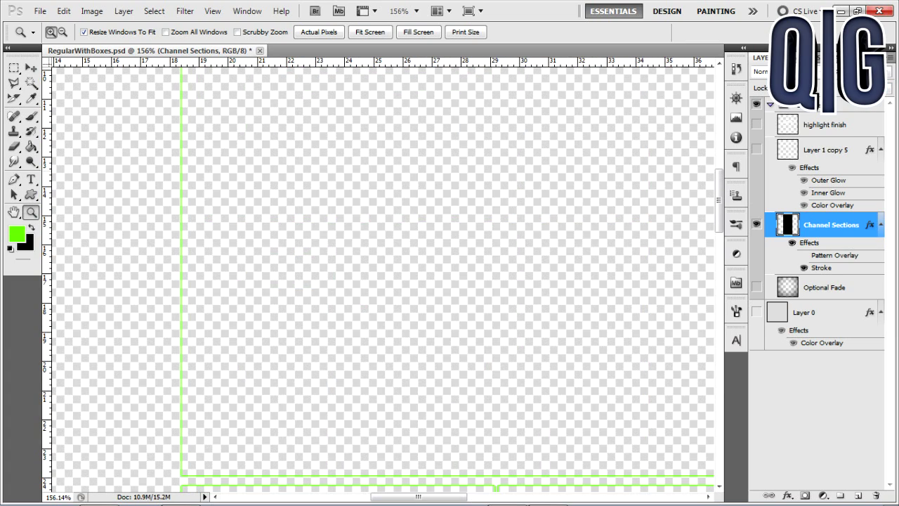
left_click_drag(131, 158, 230, 212)
left_click(379, 166)
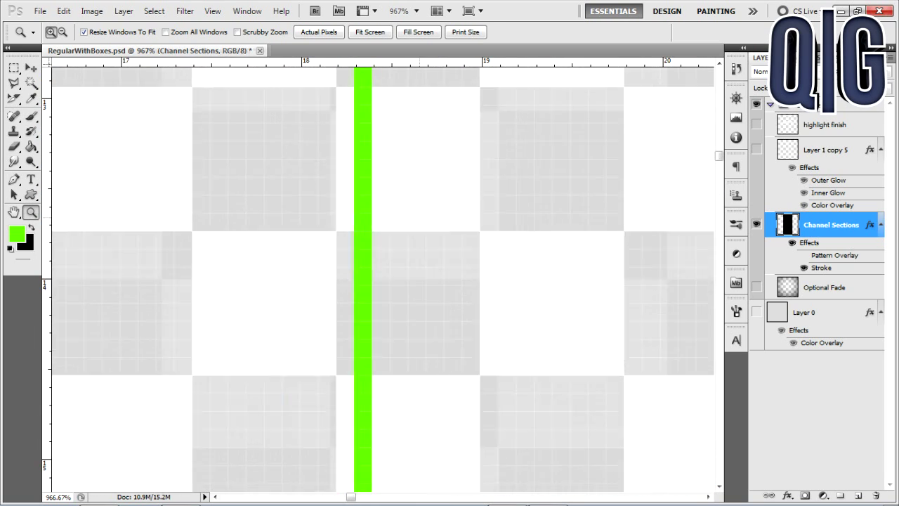
left_click_drag(321, 156, 343, 334)
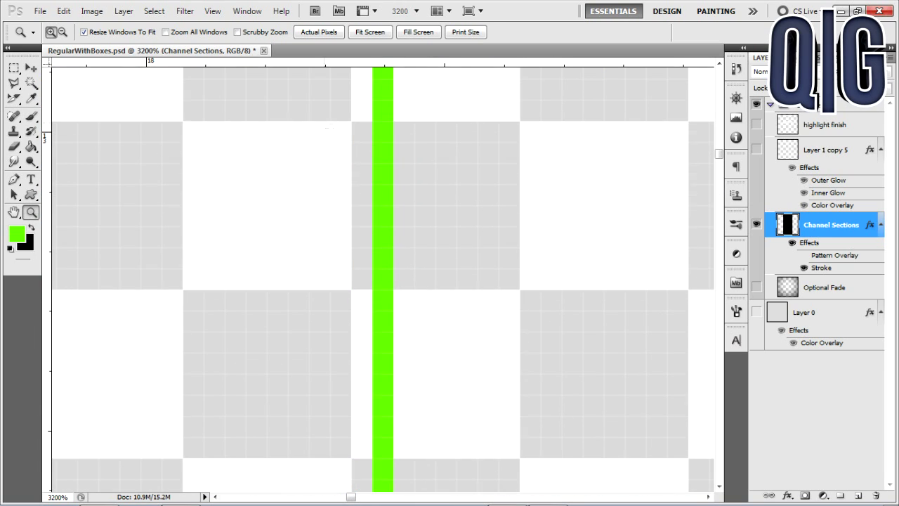
scroll(383, 277, "up", 3)
key("ctrl+0")
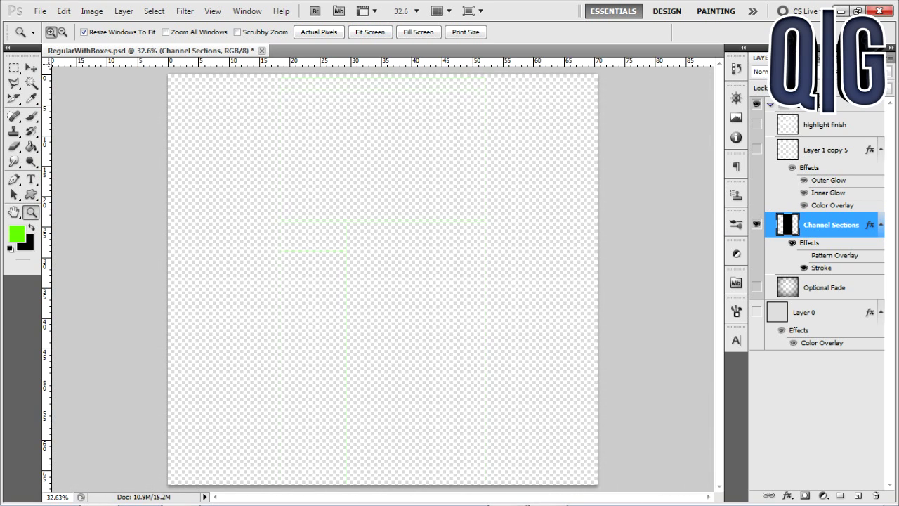
key("alt+Tab")
key("alt+Tab")
key("alt+Tab")
key("alt+Tab")
key("alt+Tab")
Step: Add a new layer above Channel Sections and apply the merged RGB image to it with Multiply blending at 100% opacity
left_click(859, 495)
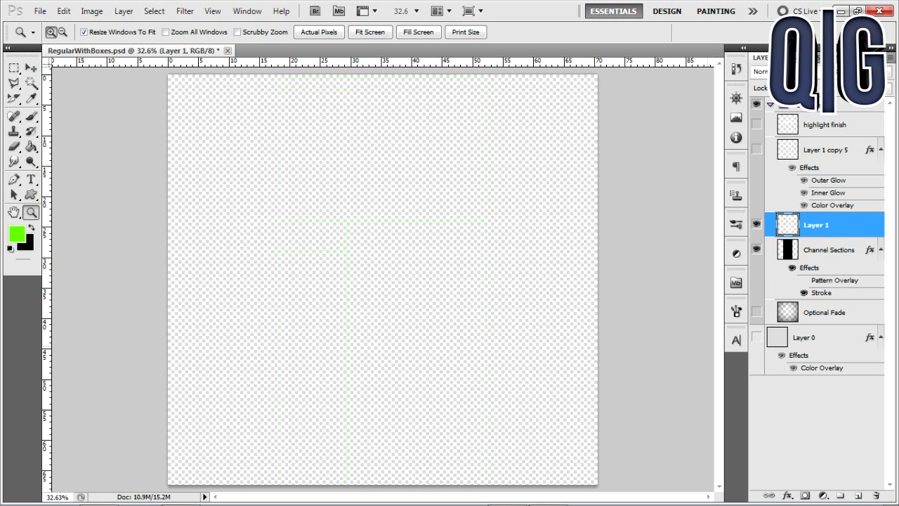
left_click(91, 11)
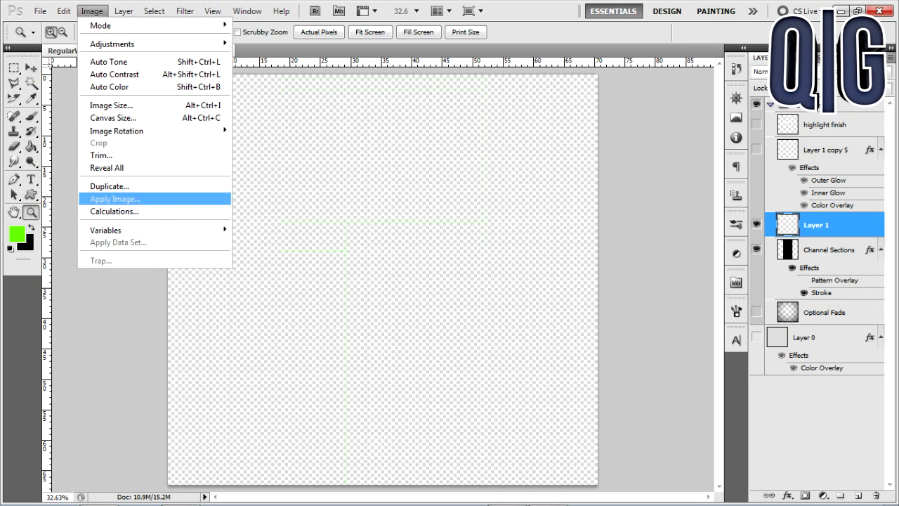
left_click(114, 199)
key("Return")
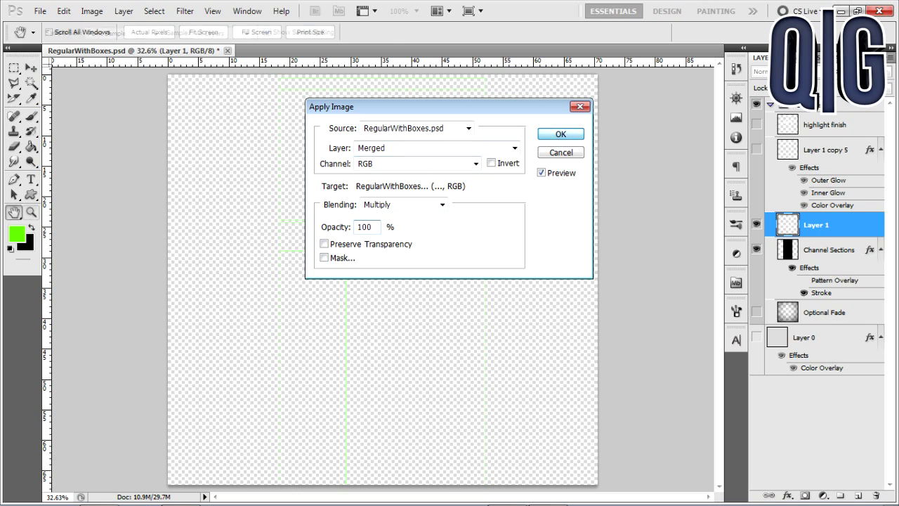
Step: Show Optional Fade, Layer 0 and the Pattern Overlay effect again, and restore the Channel Sections layer's fill
left_click(756, 311)
left_click(756, 336)
left_click(803, 280)
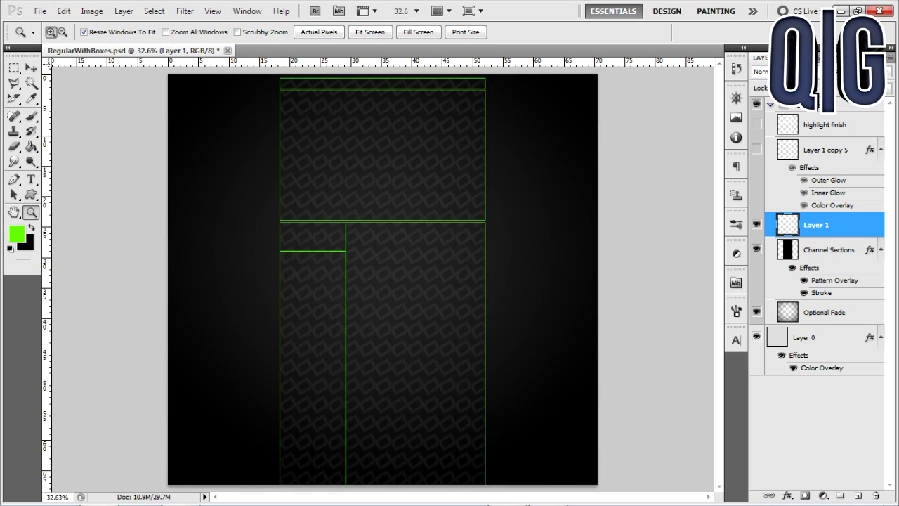
left_click(831, 249)
left_click(887, 88)
left_click(887, 101)
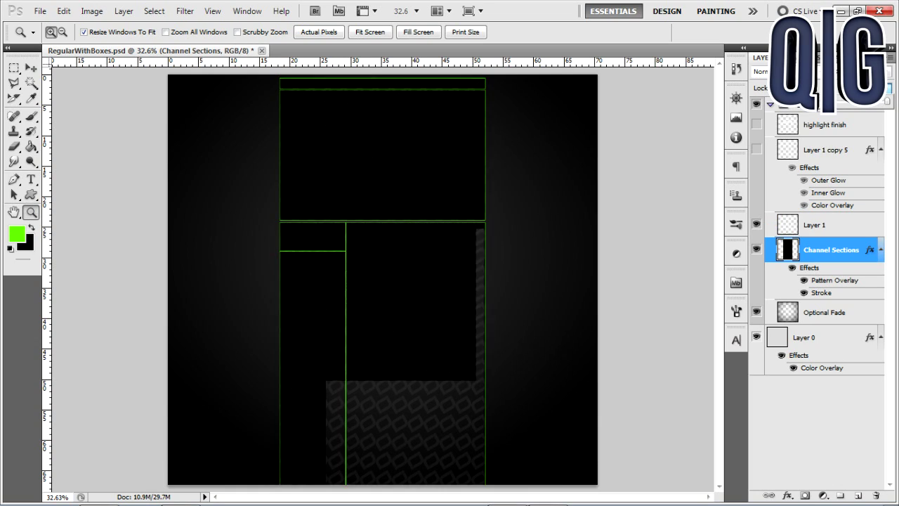
Step: Show the highlight finish and Layer 1 copy 5 layers again and collapse the latter's effects list
left_click(757, 124)
left_click(757, 149)
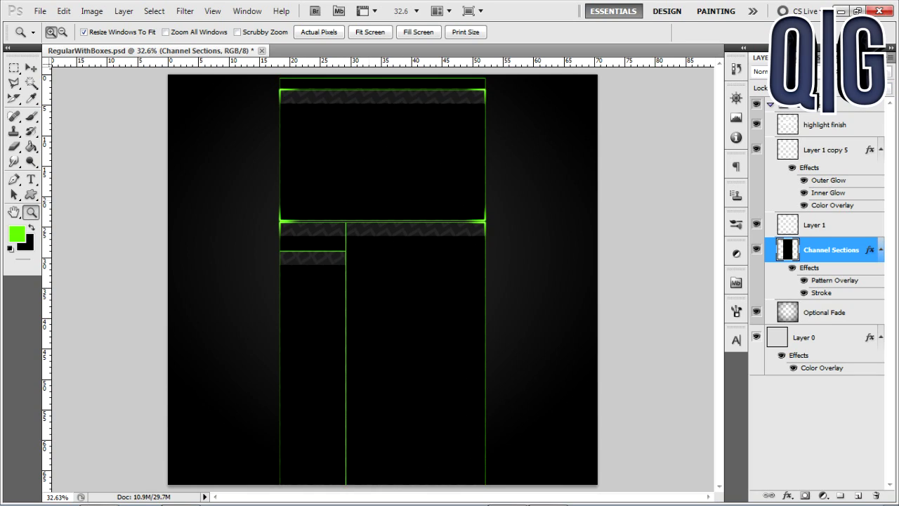
left_click(880, 149)
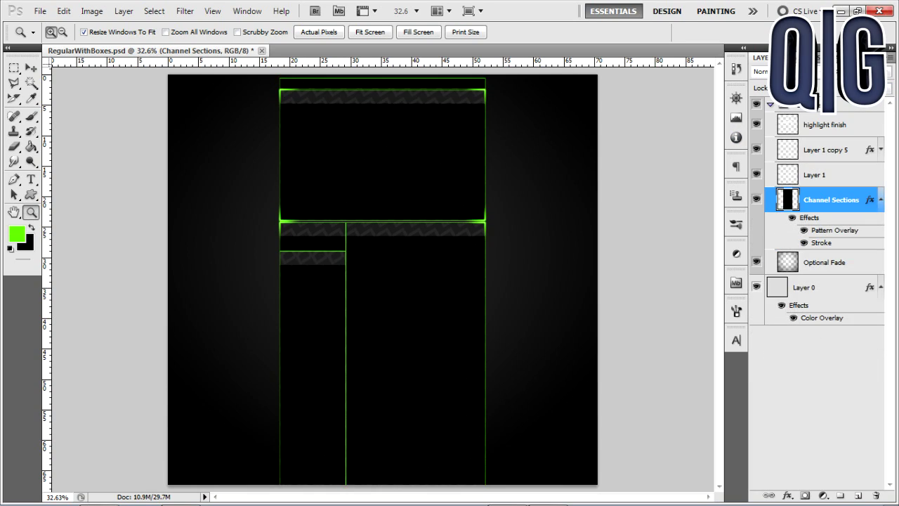
Step: Hide the glowing highlight layer Layer 1 copy 5 and duplicate the stroke layer Layer 1
left_click(825, 175)
left_click(756, 149)
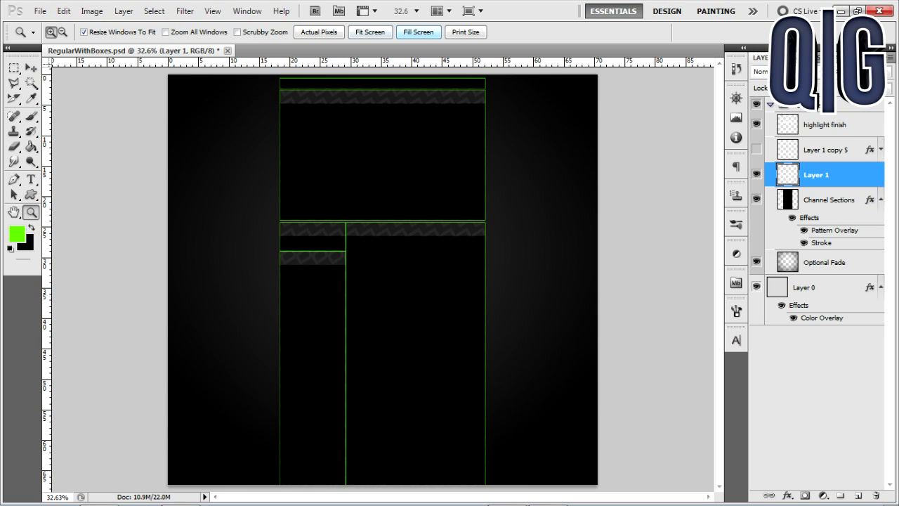
left_click(418, 31)
left_click_drag(718, 241, 719, 244)
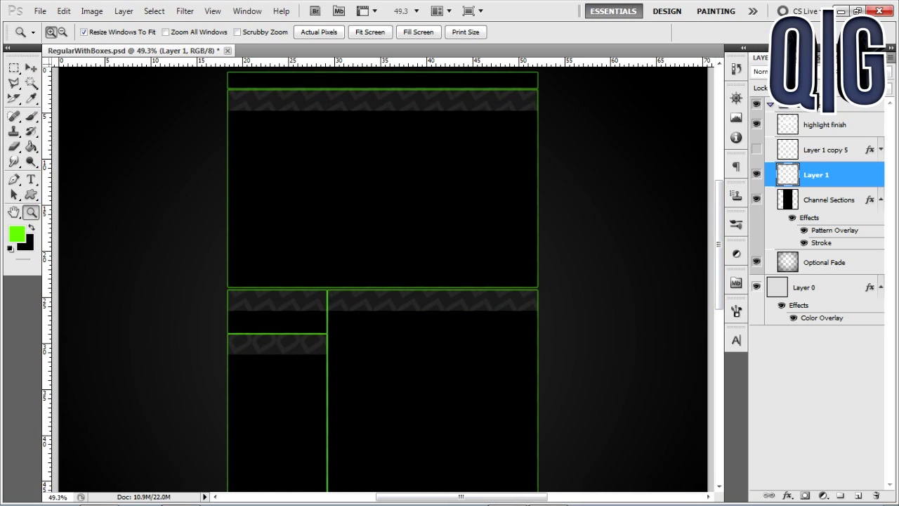
key("ctrl+j")
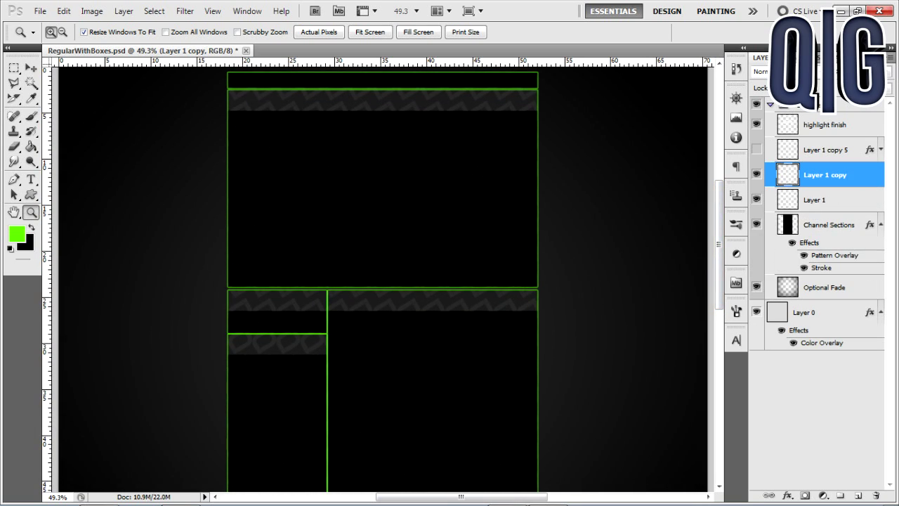
Step: Hide the Layer 1 copy duplicate and select the original Layer 1
left_click(756, 200)
left_click(757, 200)
left_click(829, 199)
left_click(757, 174)
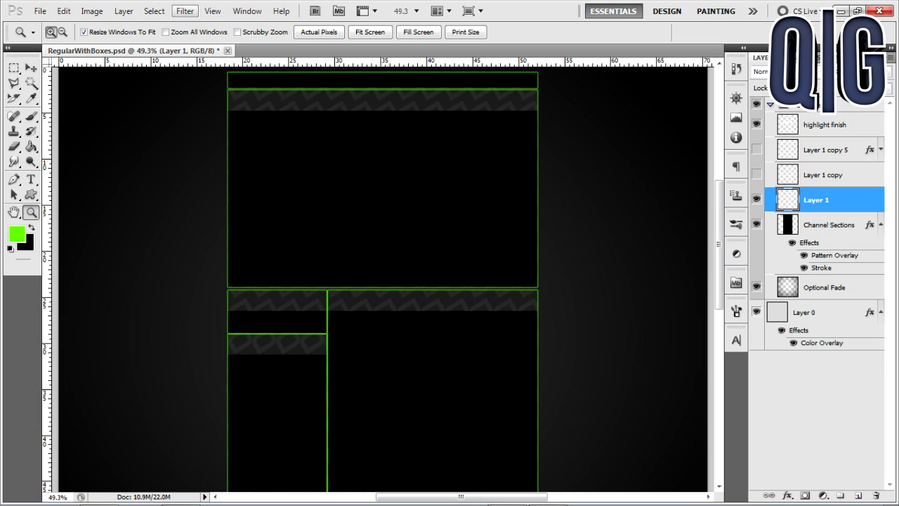
Step: Try a Motion Blur on Layer 1 at an angle of 2° and a distance of 400 pixels, and undo it
left_click(185, 12)
mouse_move(210, 131)
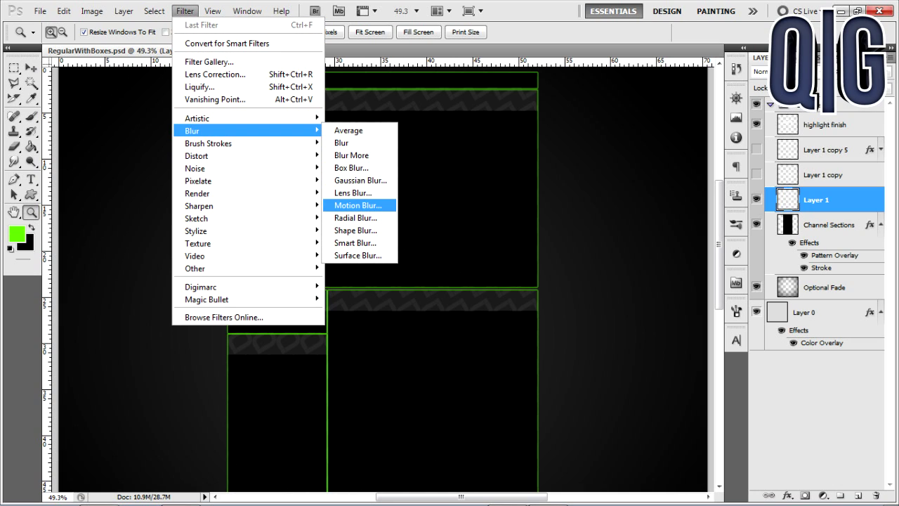
left_click(355, 205)
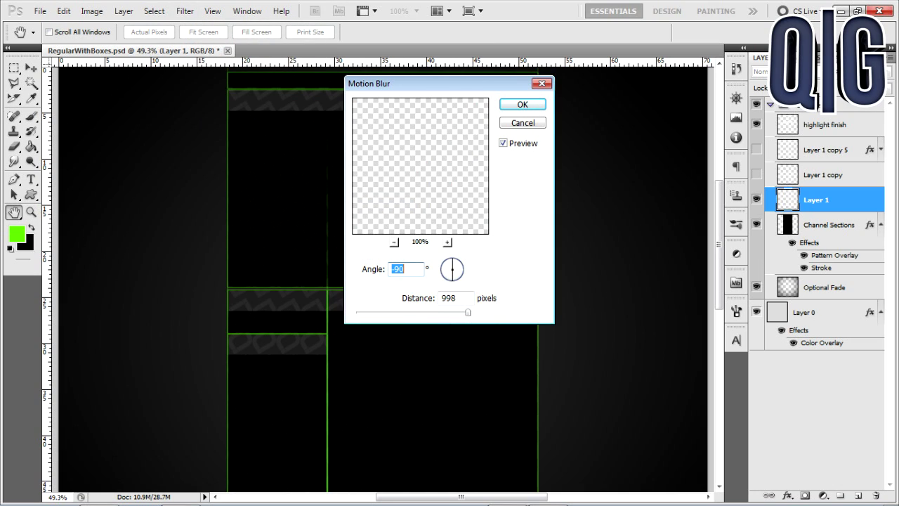
type("3")
key("Up")
key("Up")
left_click_drag(468, 311, 432, 311)
double_click(442, 298)
type("400")
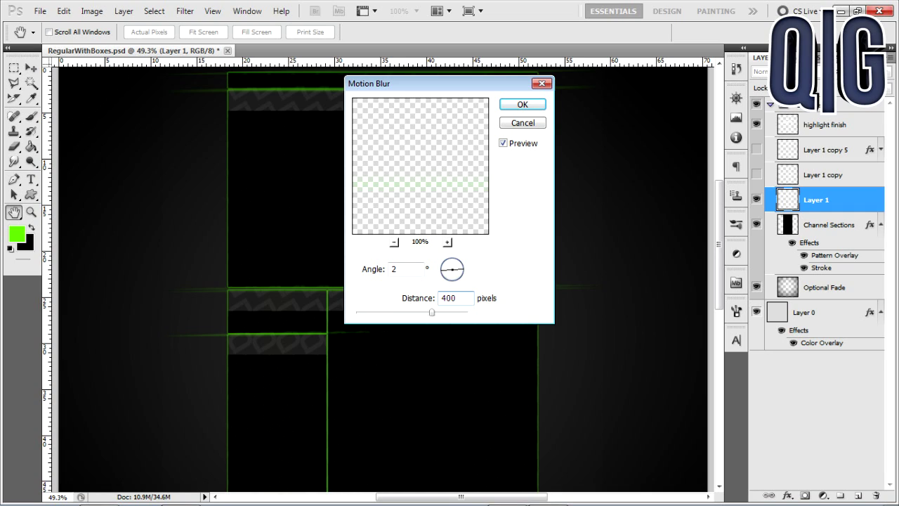
key("Return")
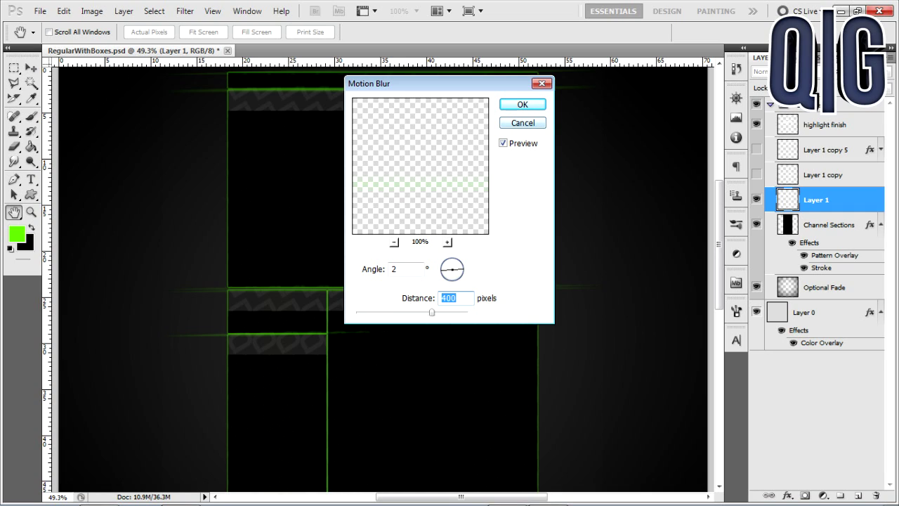
key("z")
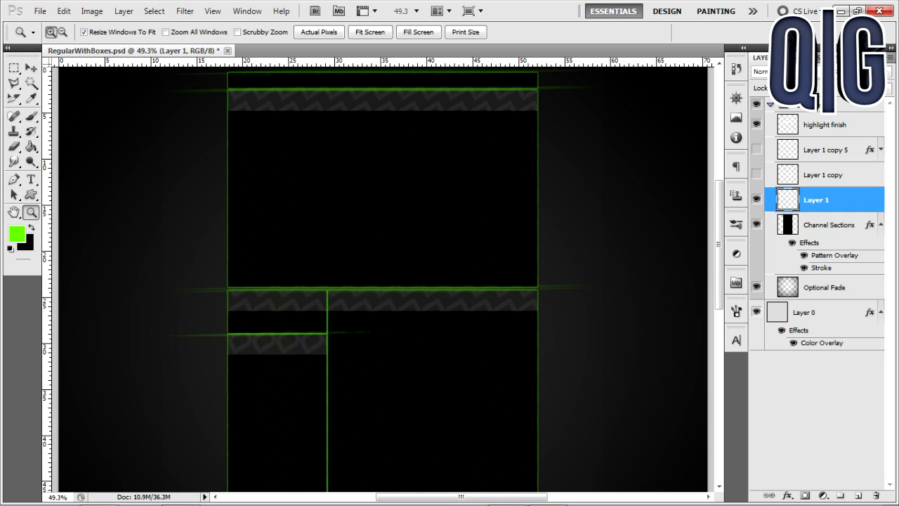
key("ctrl+z")
Step: Apply a horizontal Motion Blur to Layer 1 with an angle of 0° and a distance of 400 pixels
left_click(212, 11)
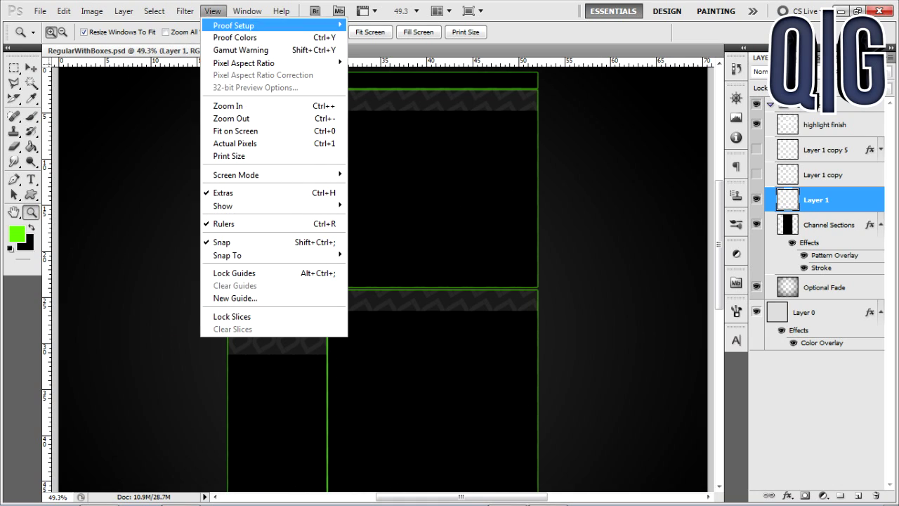
mouse_move(185, 11)
mouse_move(192, 131)
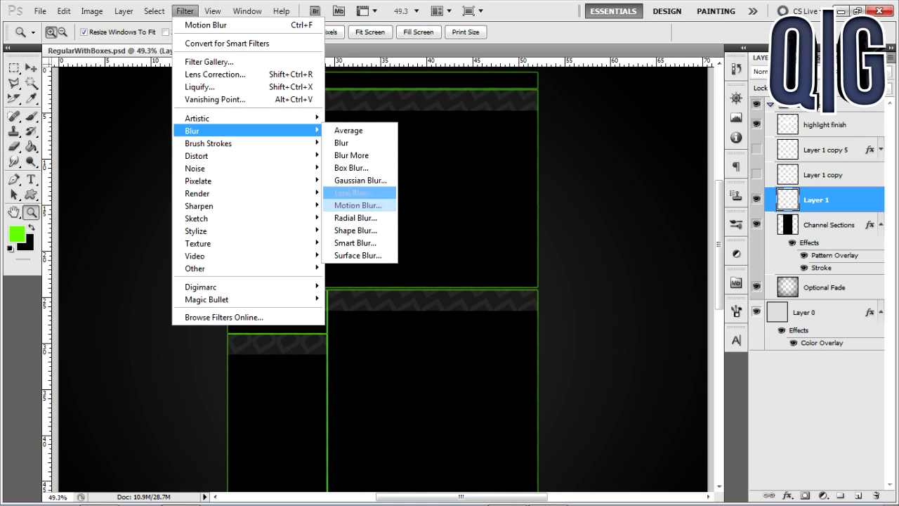
left_click(351, 205)
type("0")
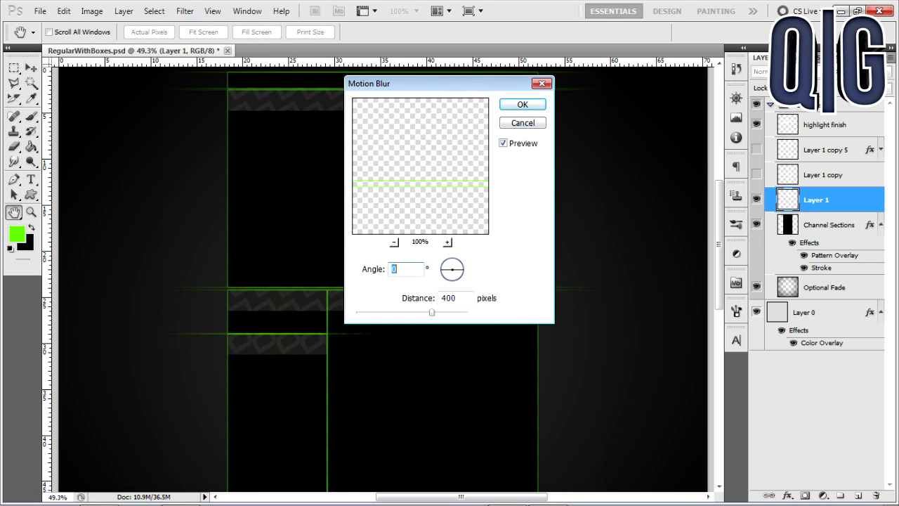
key("Return")
key("z")
Step: Select the Layer 1 copy stroke layer and make it visible
left_click(824, 175)
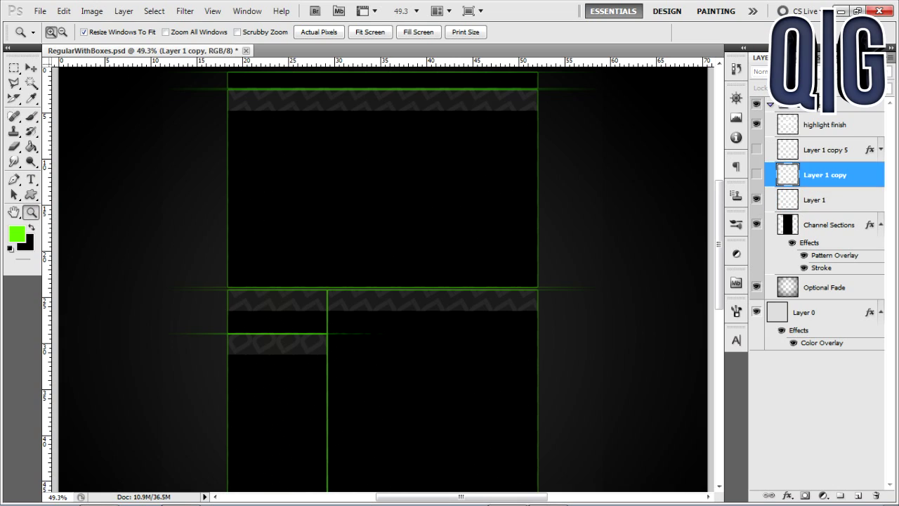
left_click(212, 11)
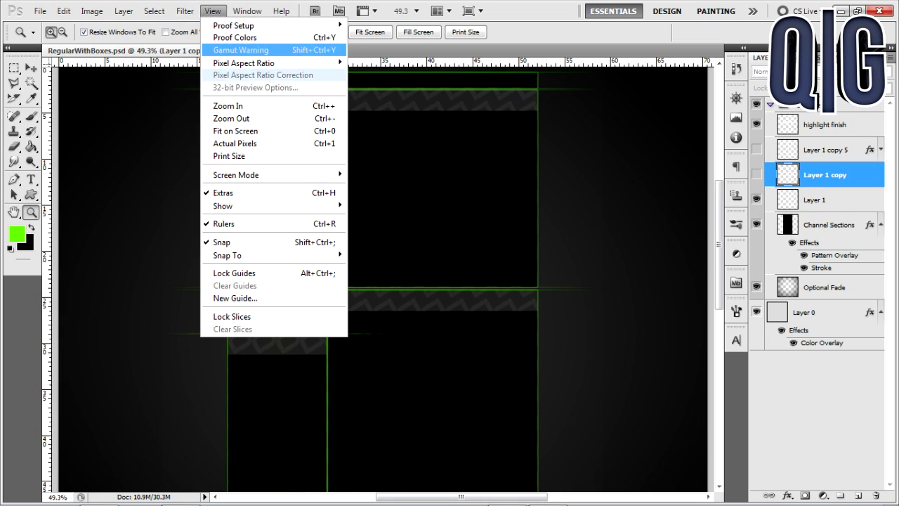
mouse_move(185, 10)
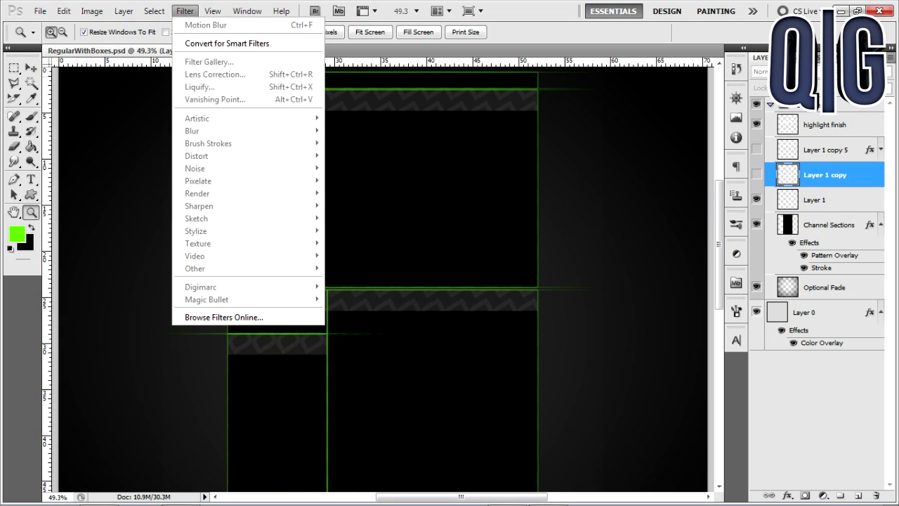
left_click(756, 174)
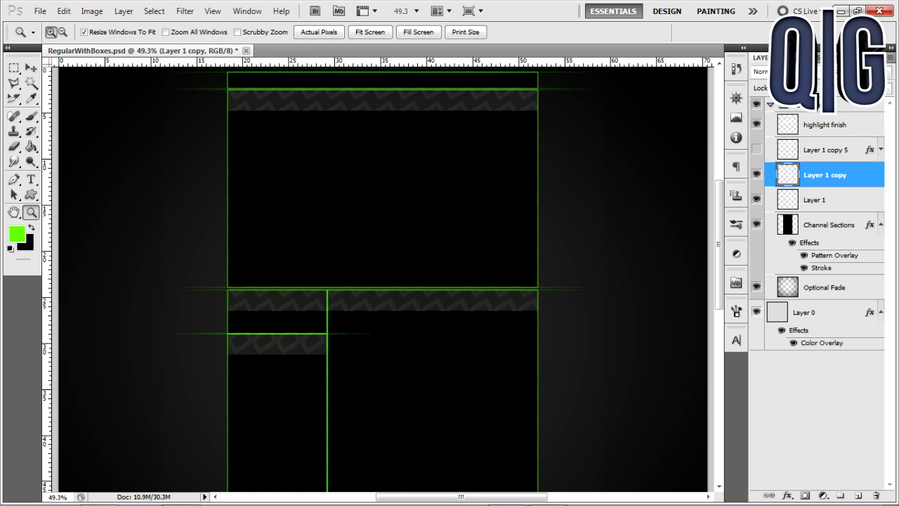
Step: Apply a vertical Motion Blur to Layer 1 copy with an angle of -90° and a distance of 400 pixels
left_click(213, 11)
mouse_move(185, 11)
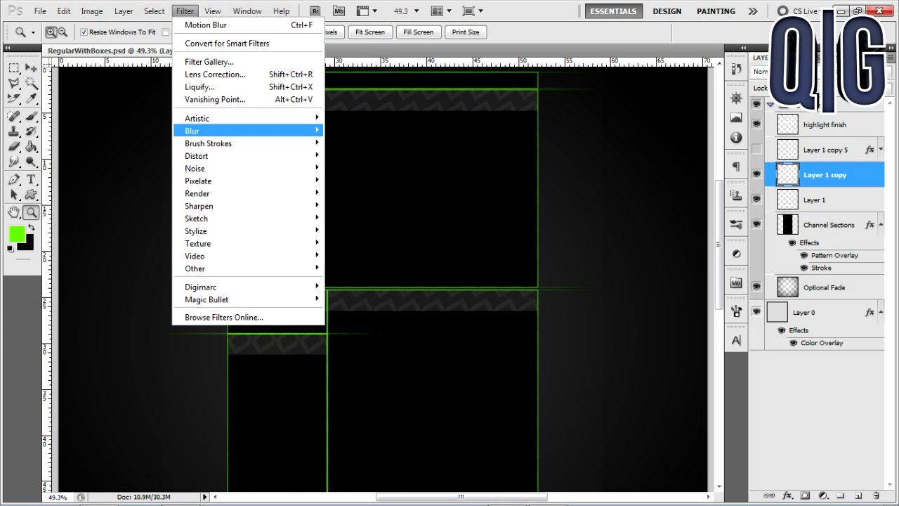
mouse_move(211, 131)
left_click(355, 204)
type("-90")
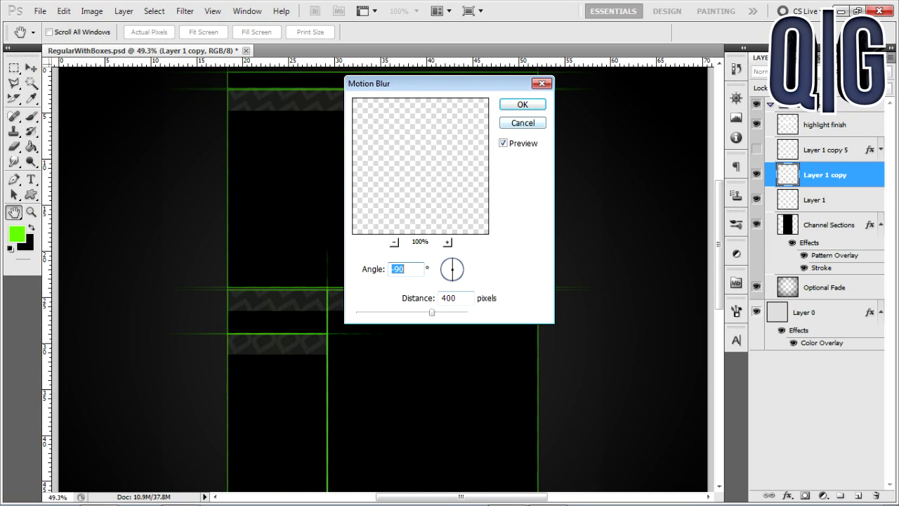
key("Return")
key("z")
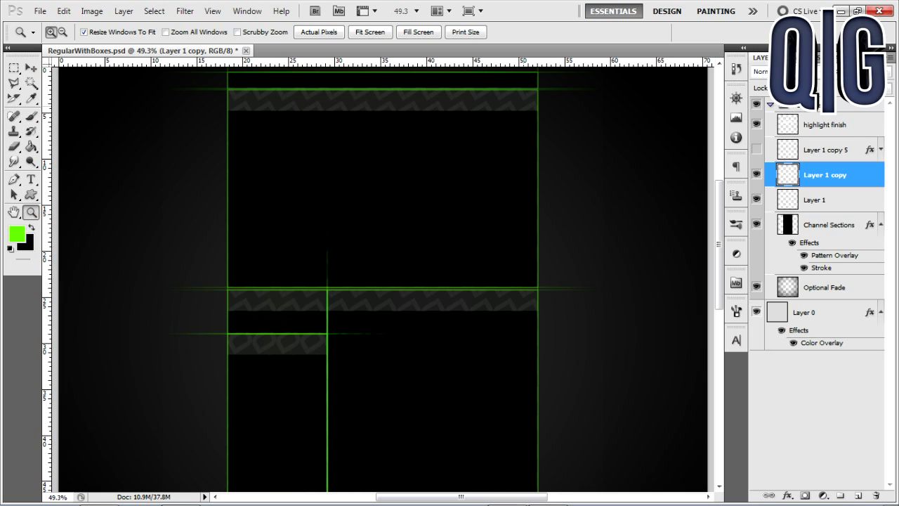
Step: Show the glowing highlight layer Layer 1 copy 5 and examine the corner glows and light streaks up close, at full view and at 100%
left_click(756, 149)
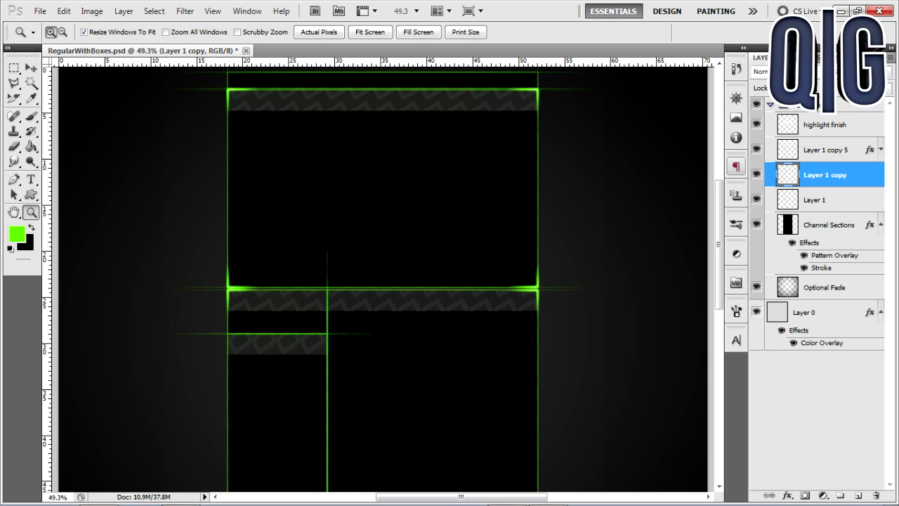
left_click_drag(718, 245, 719, 278)
scroll(383, 281, "up", 5)
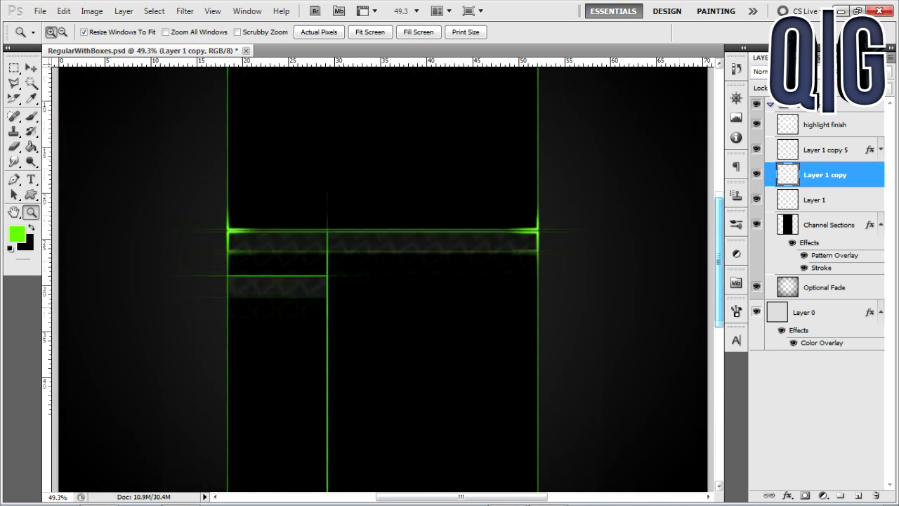
left_click_drag(177, 110, 271, 158)
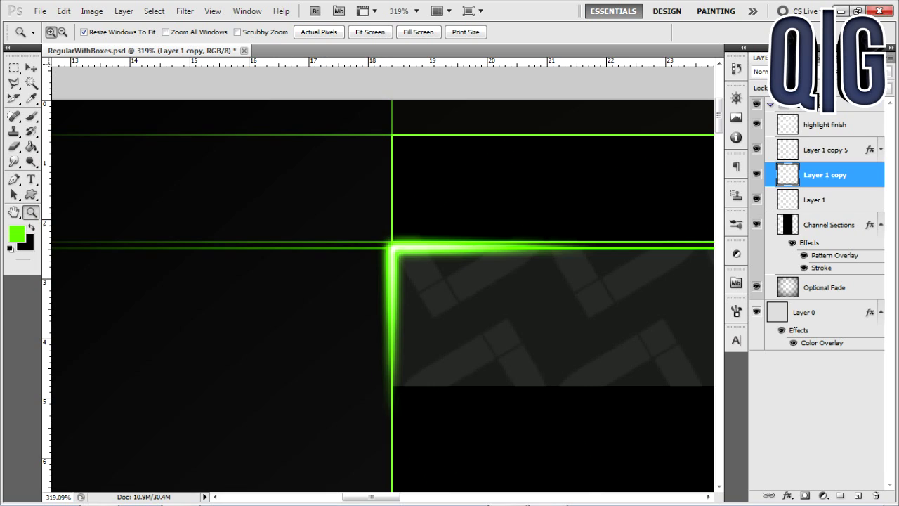
left_click(319, 33)
left_click(370, 33)
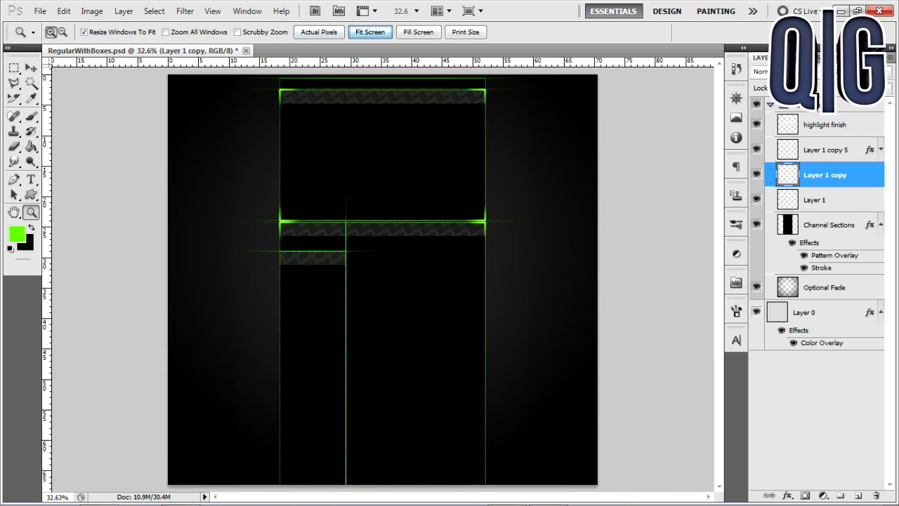
left_click(319, 32)
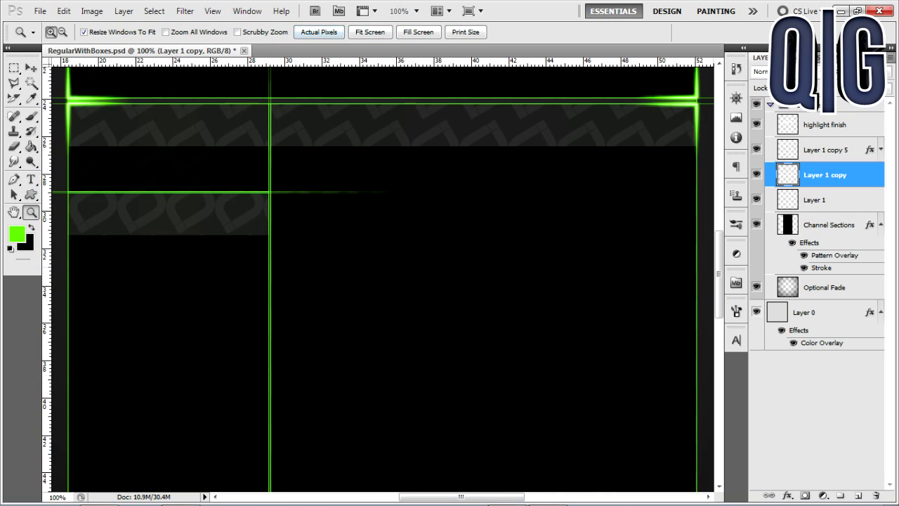
scroll(382, 281, "down", 5)
scroll(383, 281, "up", 3)
mouse_move(718, 237)
left_mouse_down()
mouse_move(717, 184)
mouse_move(717, 251)
left_mouse_up()
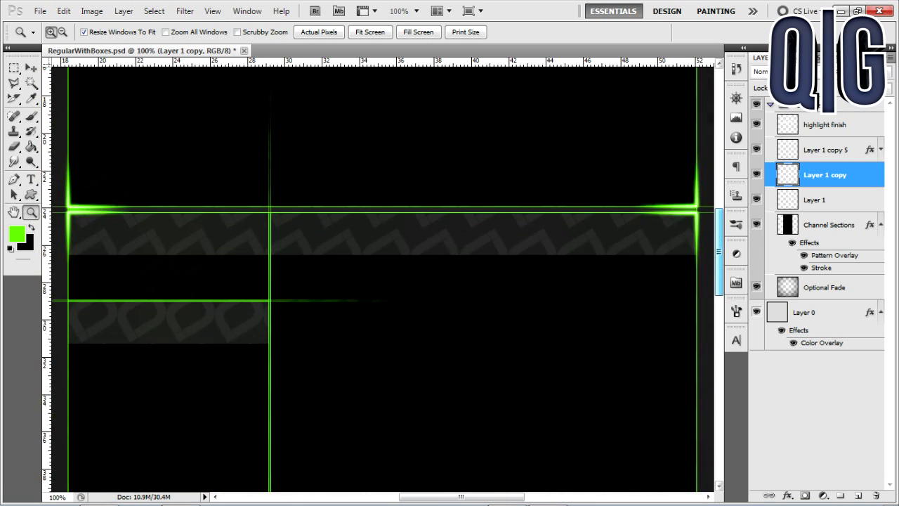
scroll(382, 281, "up", 3)
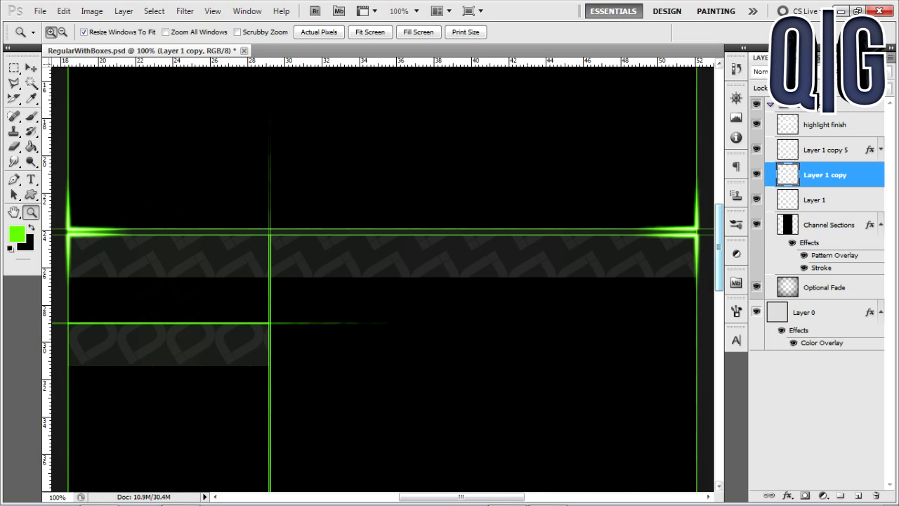